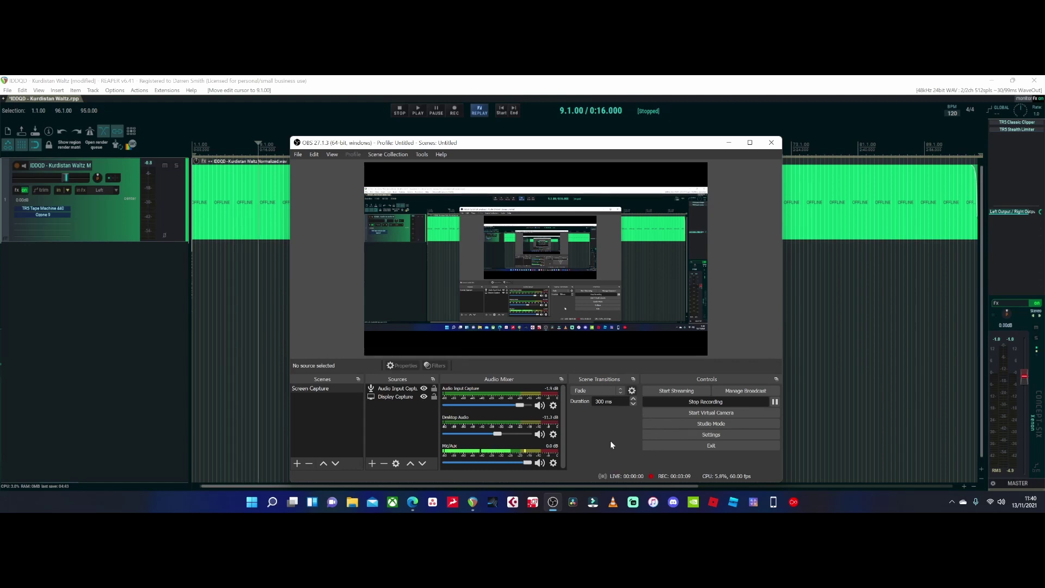
Step: Switch to the browser, review the VB-Audio cable downloads, and open the shop page for VB-Cable A+B for Windows
left_click(412, 502)
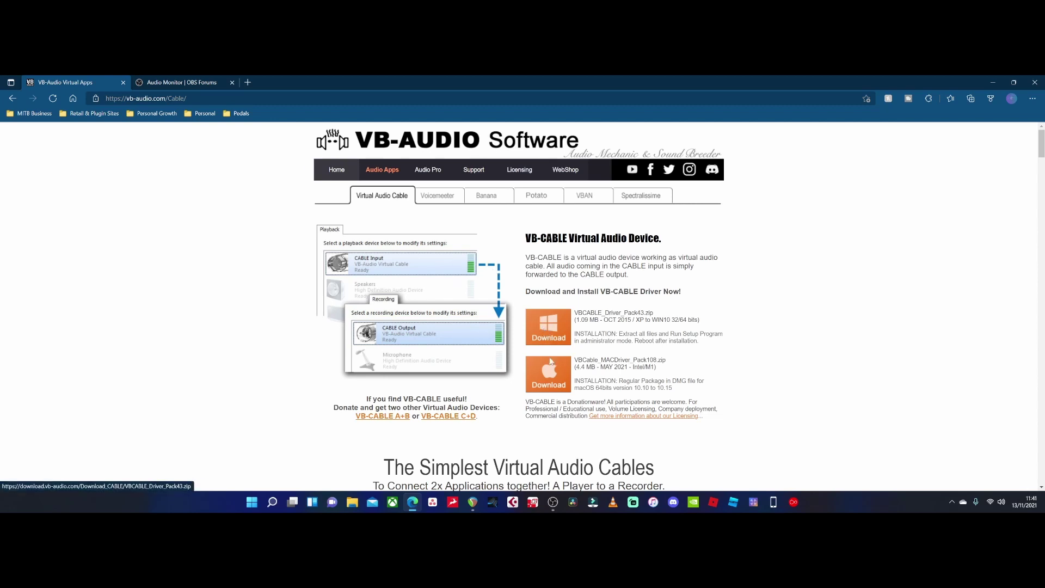
scroll(457, 362, "down", 4)
scroll(457, 361, "down", 7)
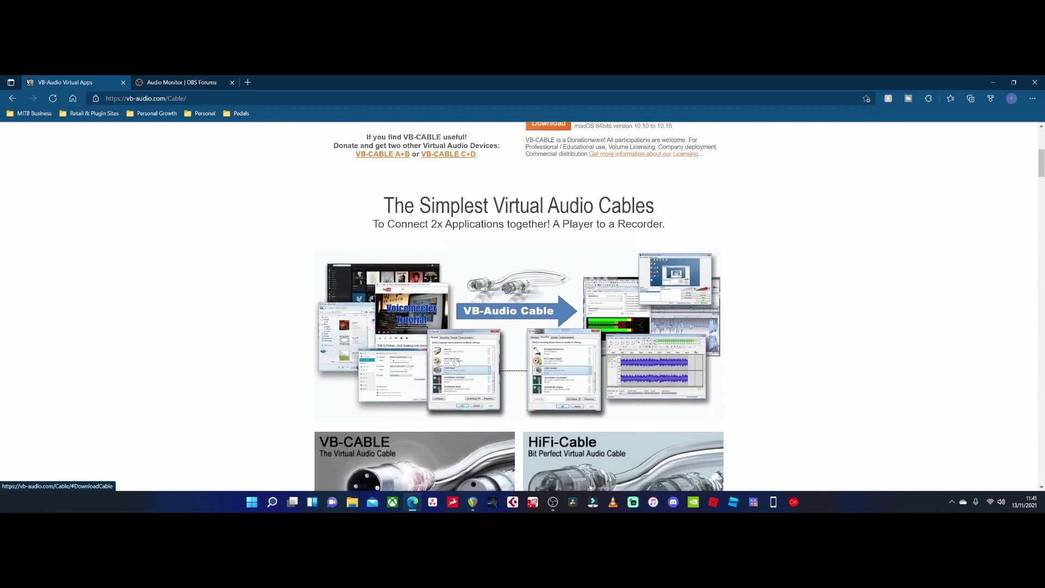
scroll(457, 362, "down", 2)
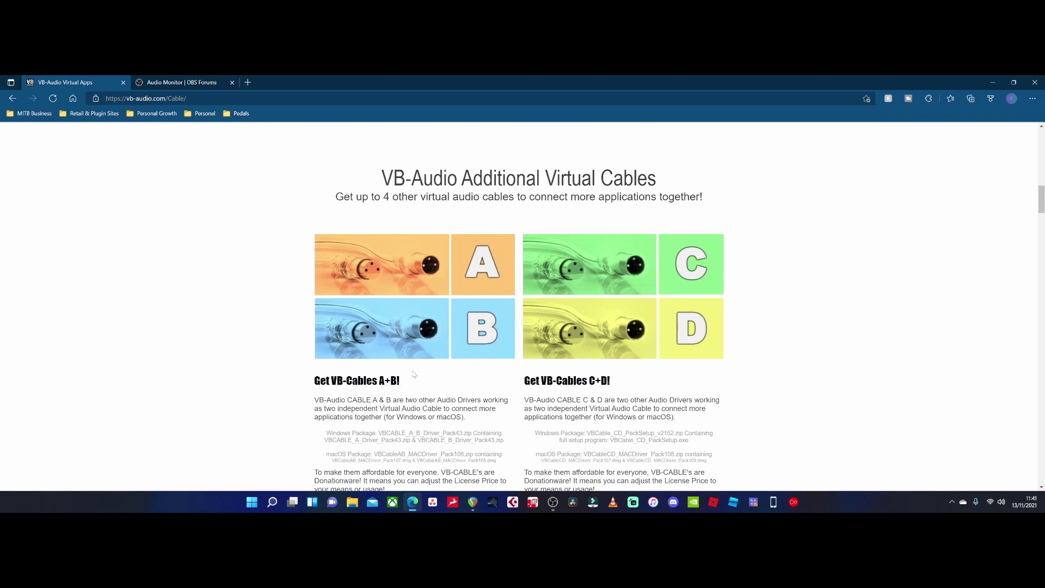
scroll(441, 349, "down", 3)
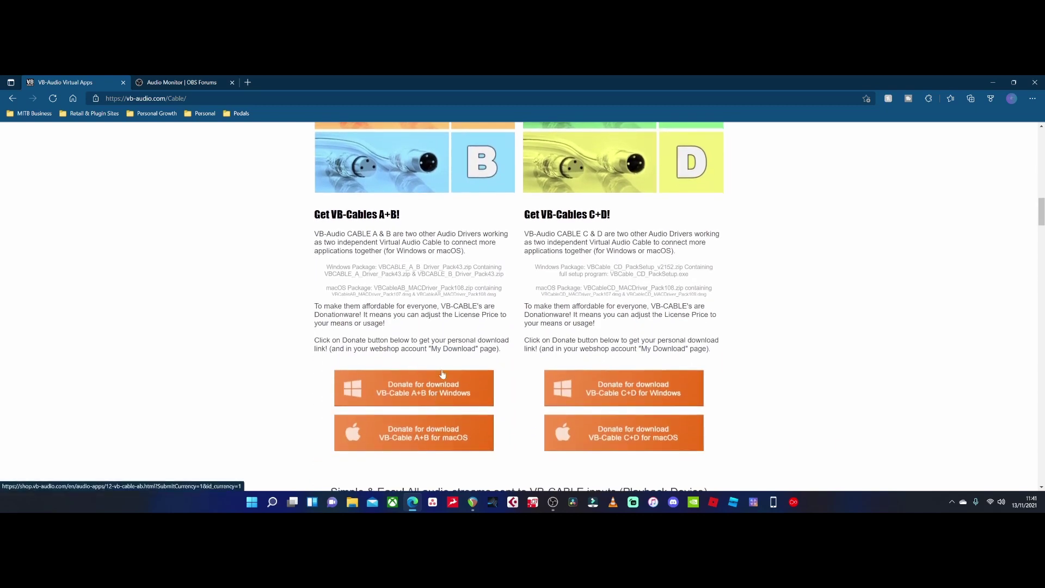
left_click(430, 381)
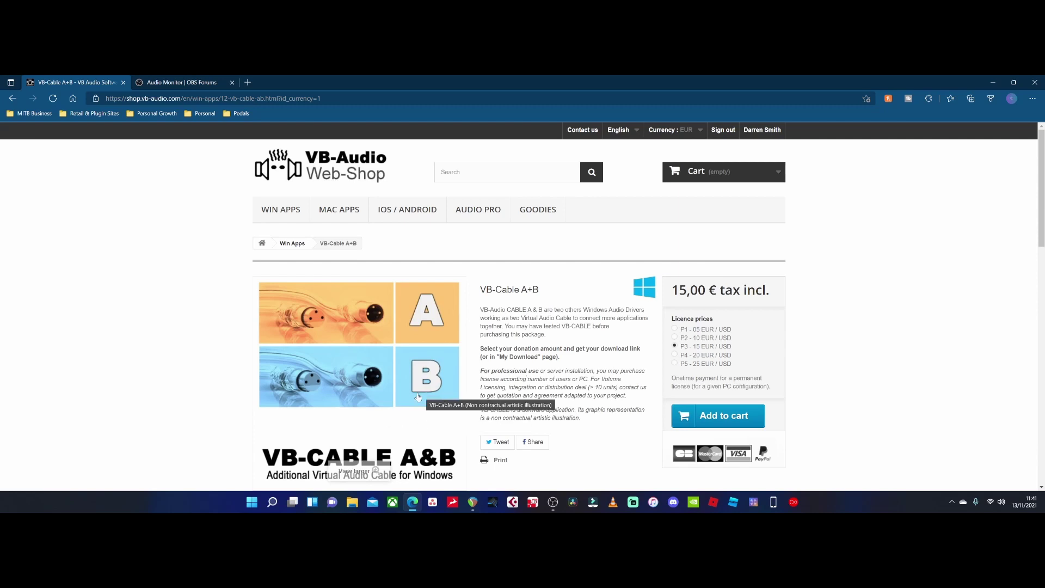
scroll(446, 411, "down", 1)
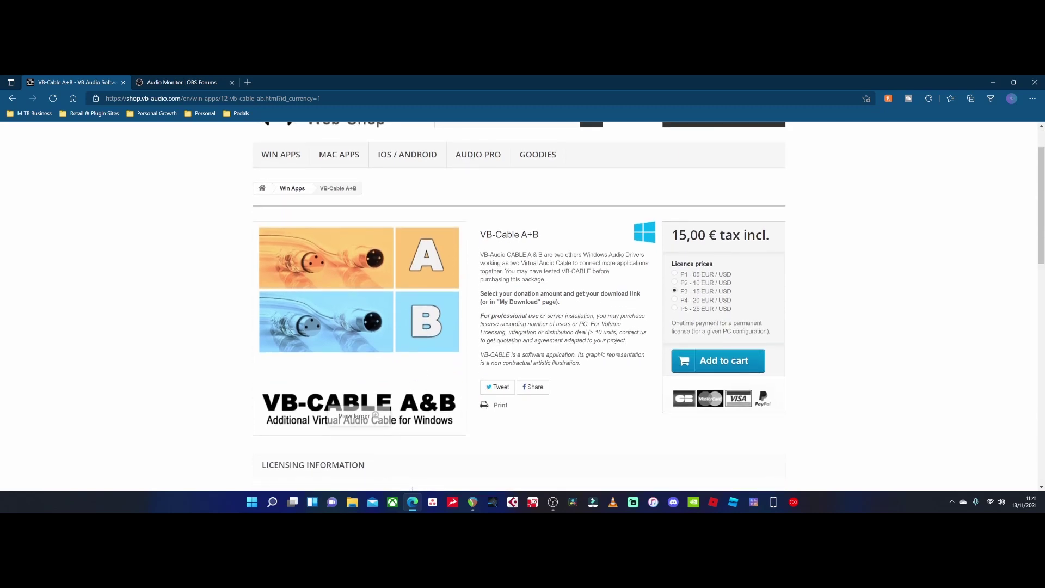
Step: Review the Audio Monitor plugin page on the OBS forums
left_click(194, 85)
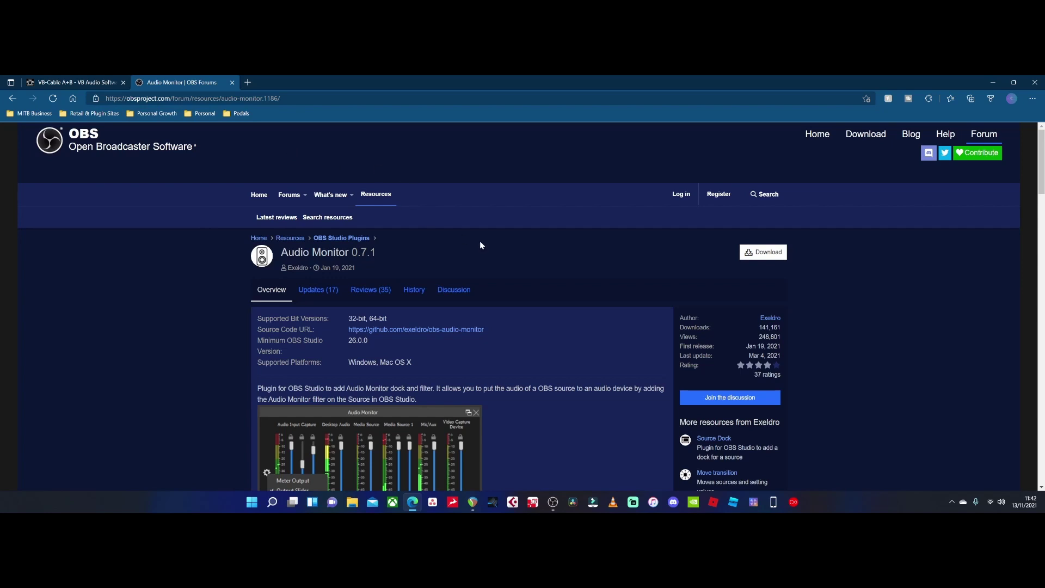
scroll(546, 323, "down", 3)
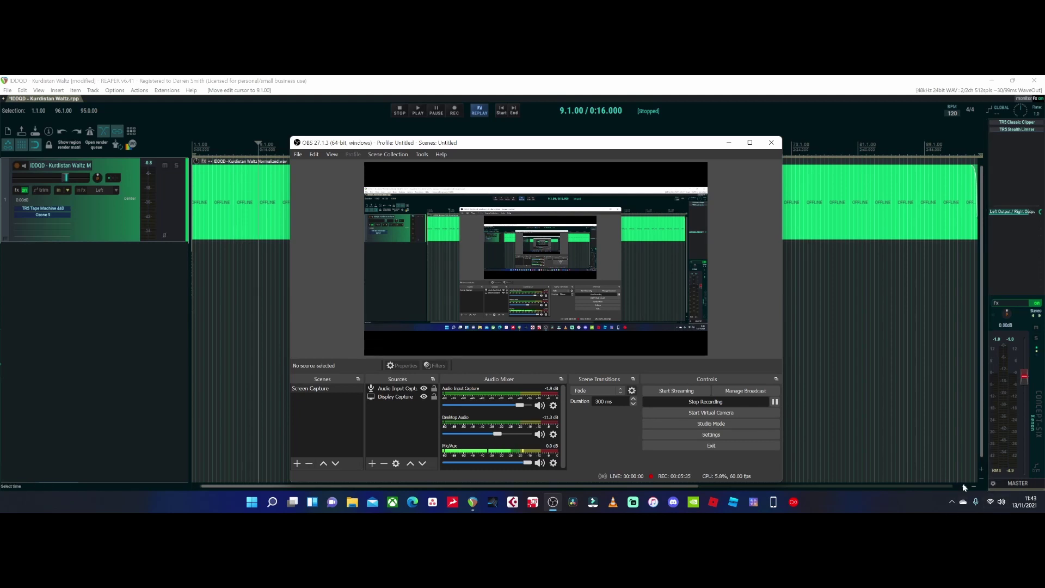
Step: Examine the output and input devices in the Windows sound settings, including the VB-Audio cables, and close the settings
right_click(1001, 502)
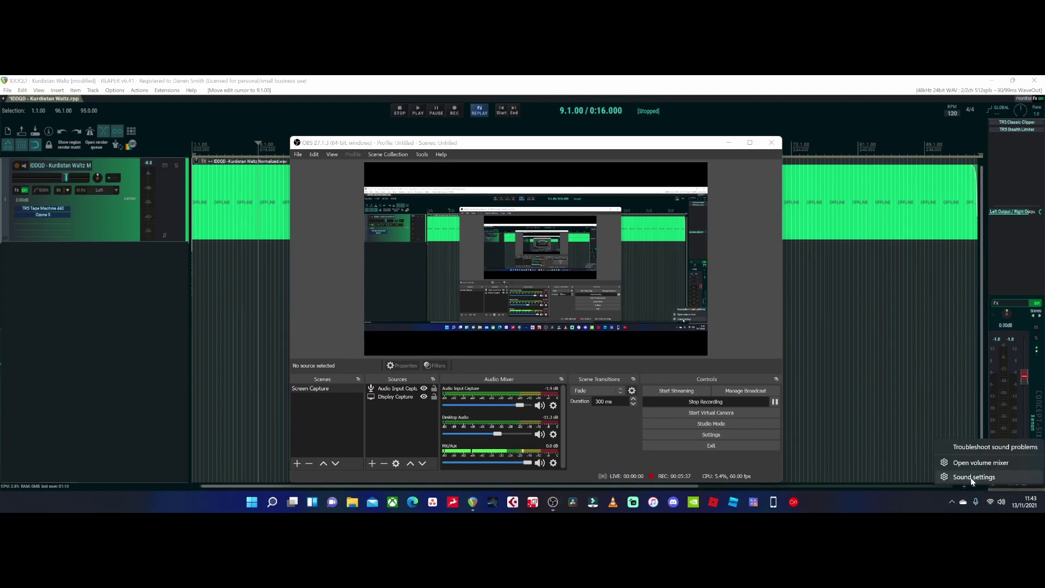
left_click(973, 478)
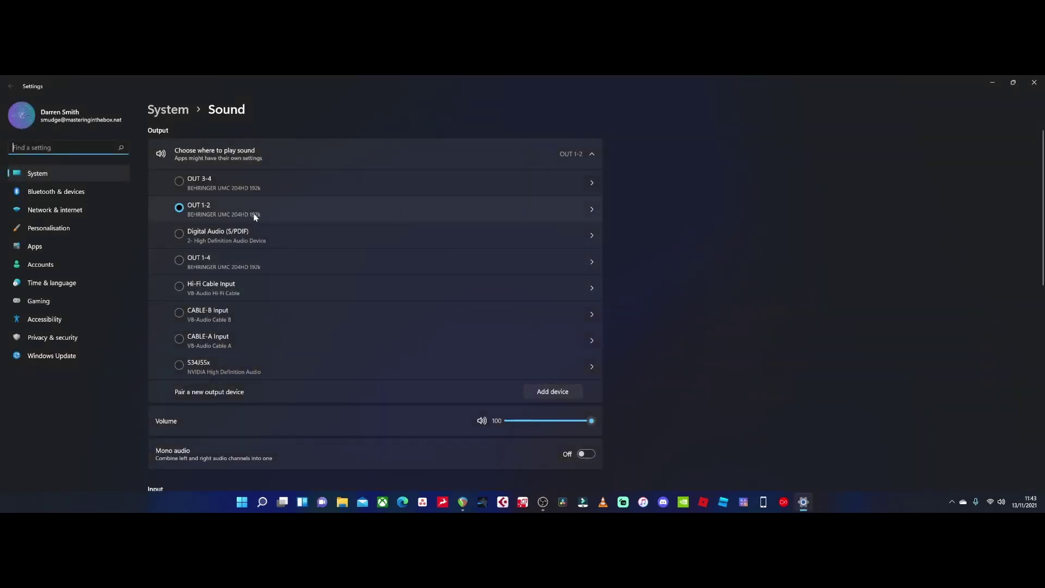
scroll(690, 262, "down", 4)
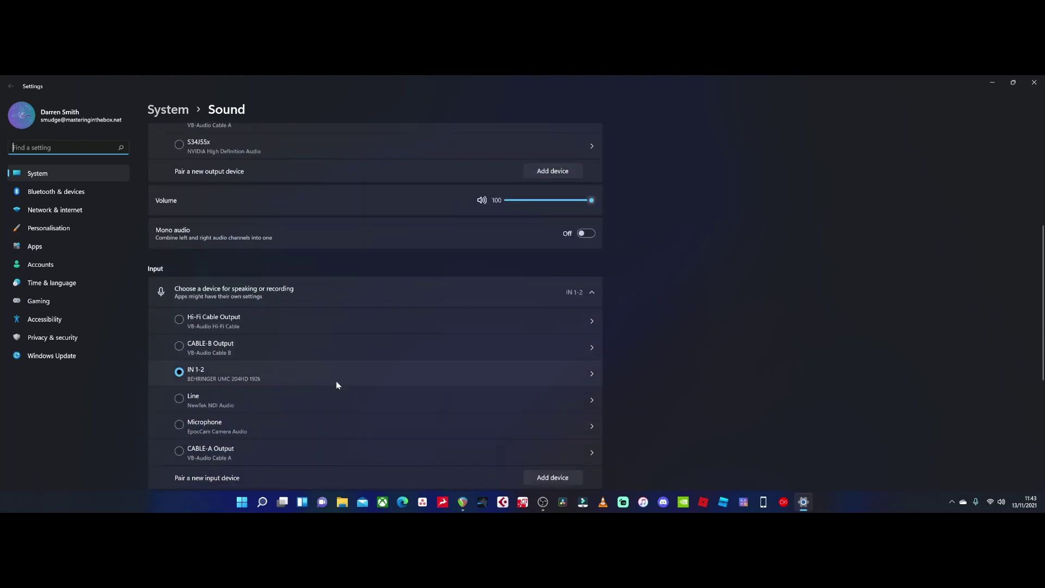
scroll(476, 181, "up", 4)
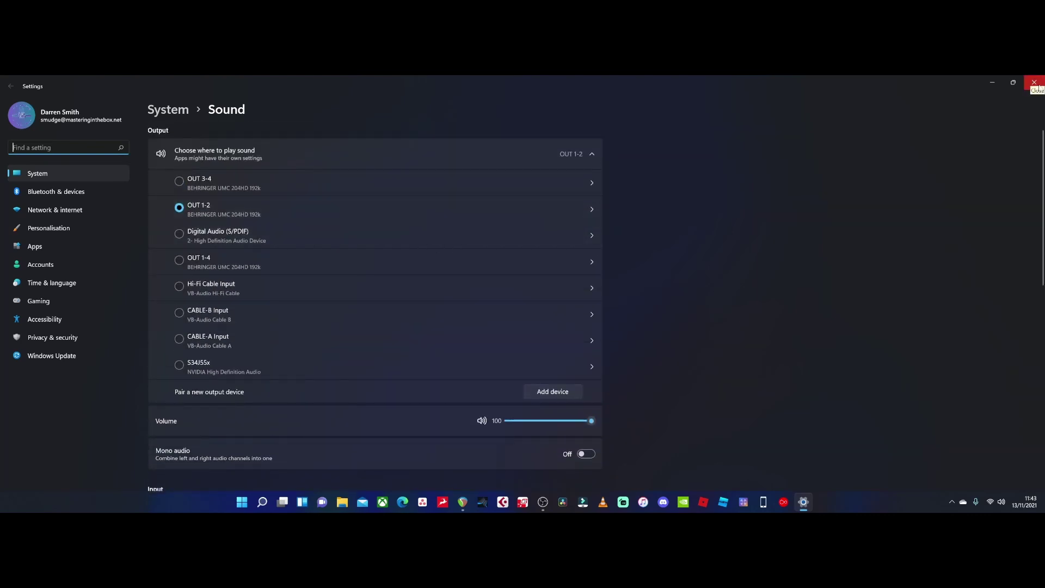
left_click(1035, 83)
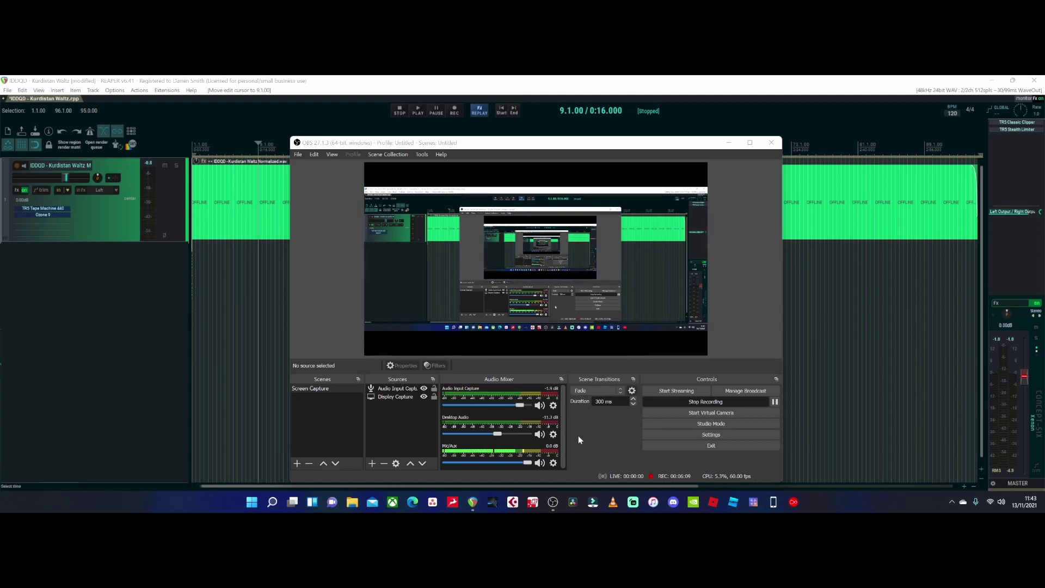
Step: Browse to Program Files\VB\CABLE-A on the C: drive and launch VBCABLE_ControlPanel.exe
left_click(352, 502)
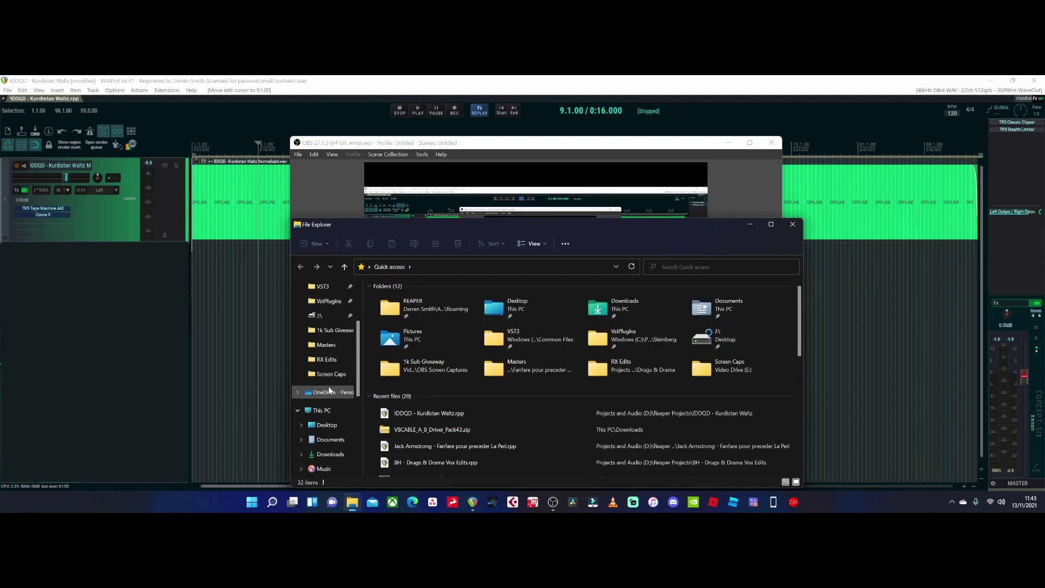
scroll(329, 390, "down", 4)
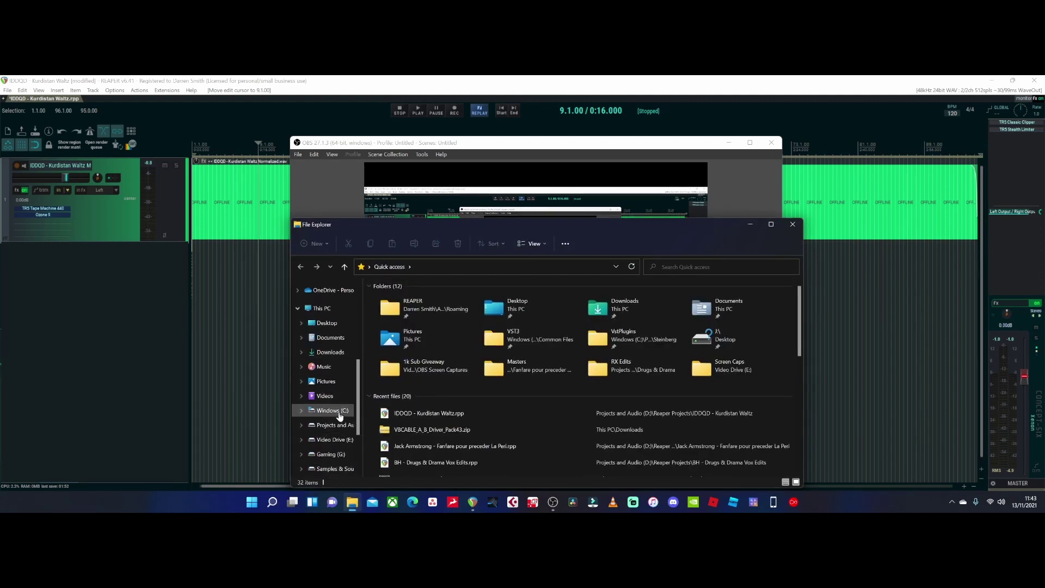
left_click(341, 417)
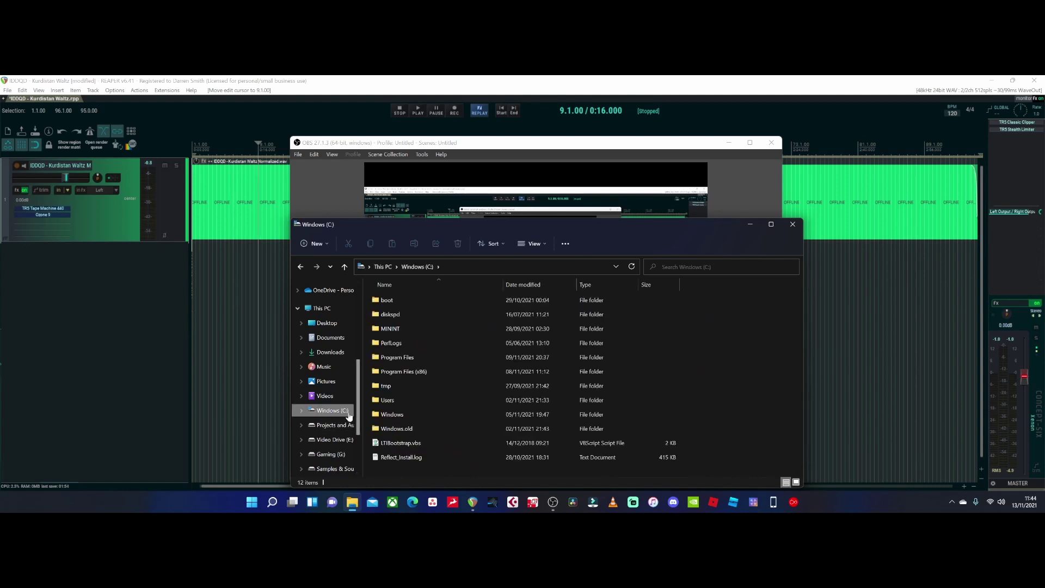
double_click(413, 358)
scroll(435, 393, "down", 9)
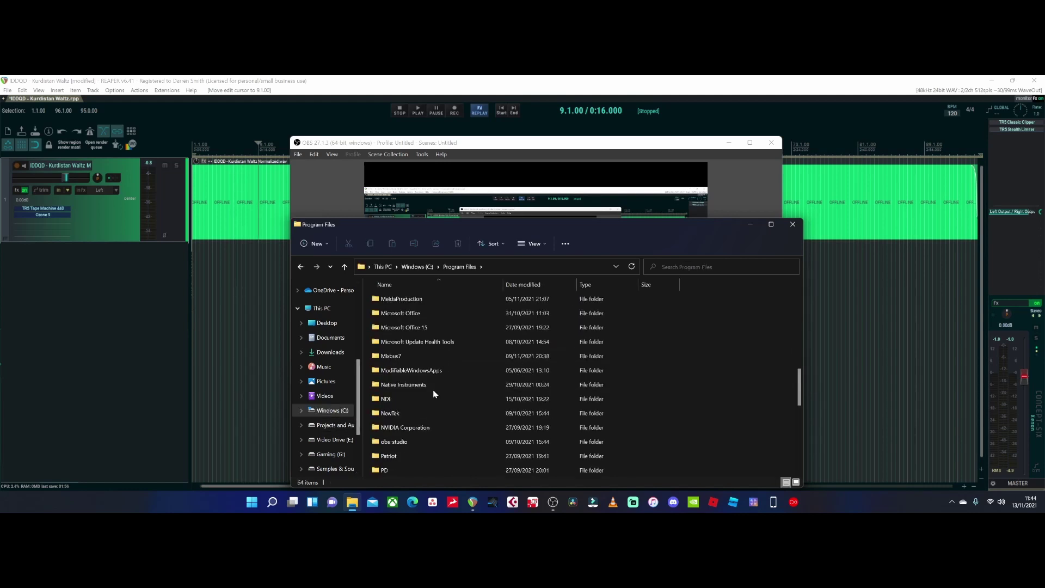
scroll(434, 393, "down", 7)
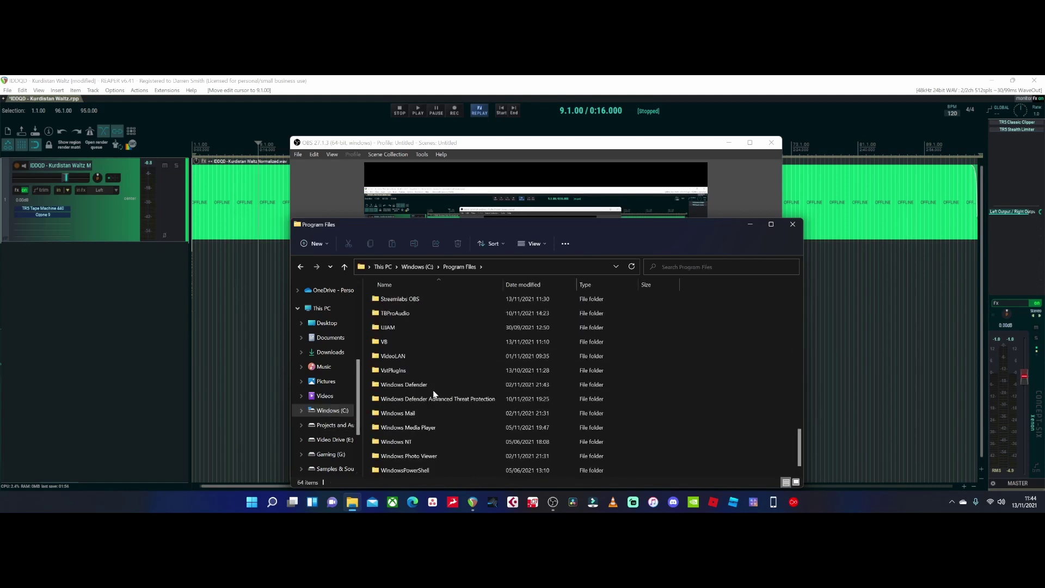
double_click(406, 343)
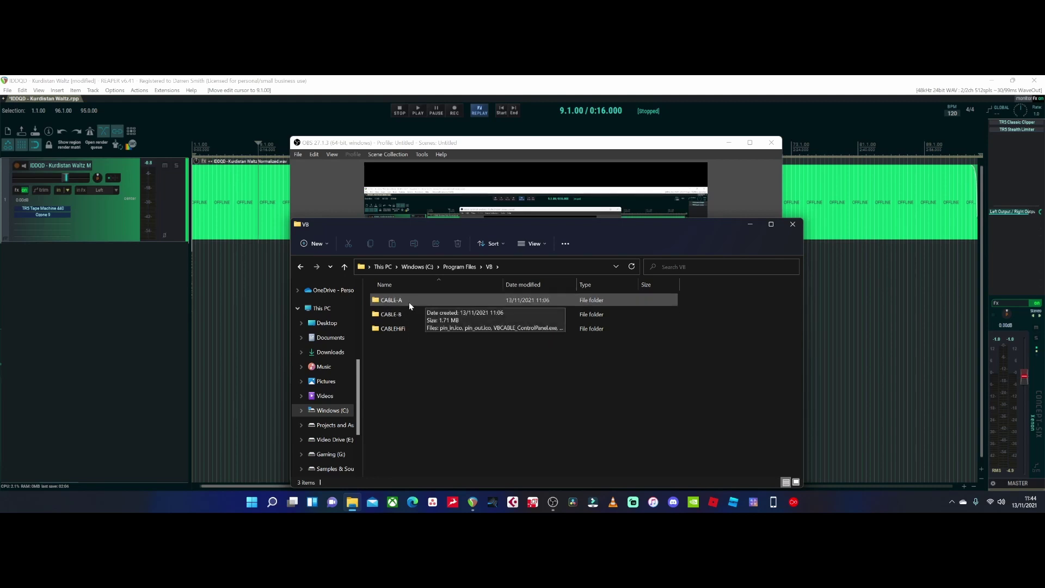
double_click(410, 301)
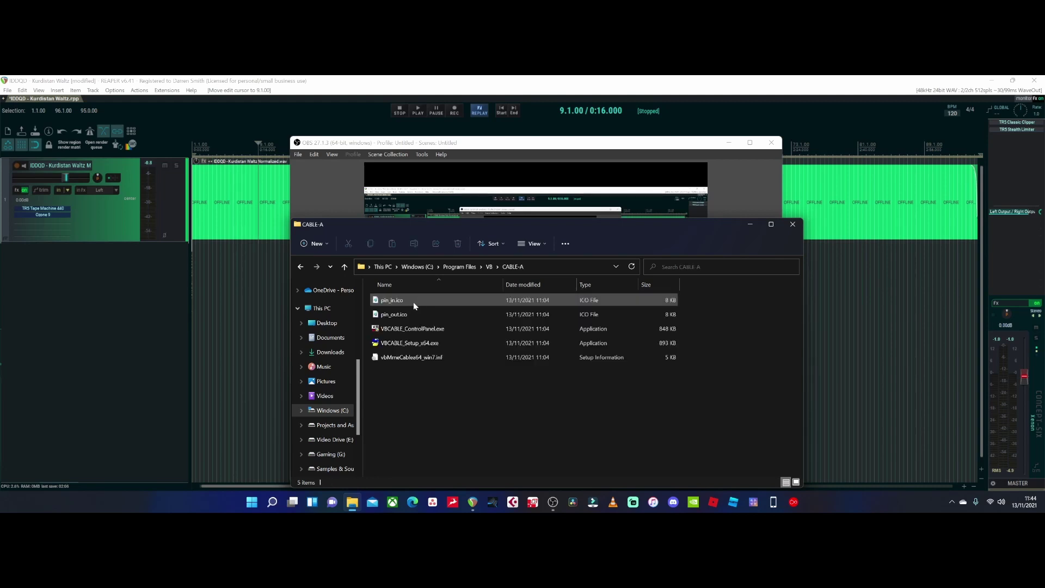
double_click(419, 329)
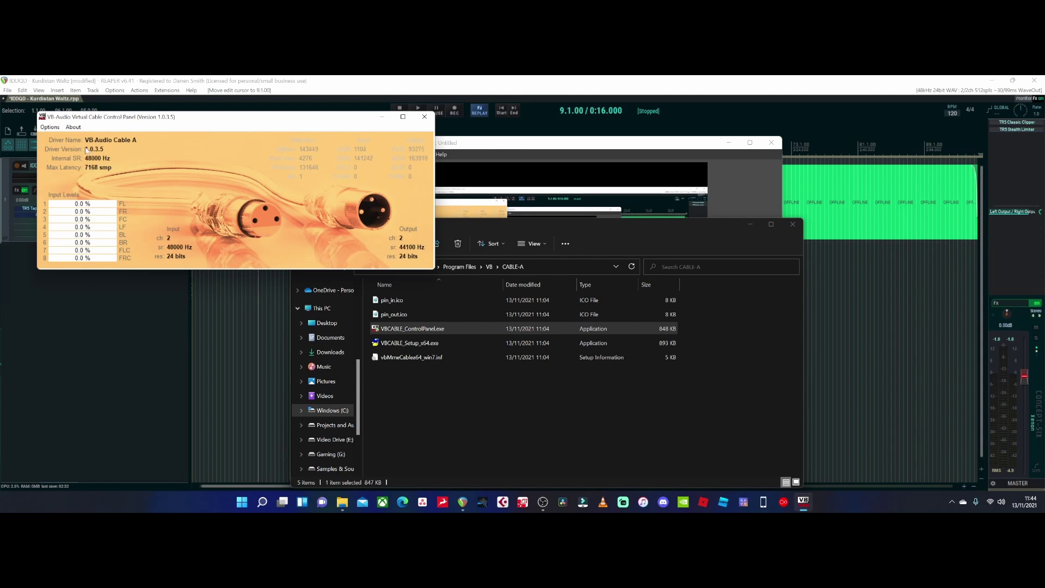
Step: Check the latency and internal sampling rate options for VB-Audio Cable A, and close its control panel and the folder window
left_click(51, 127)
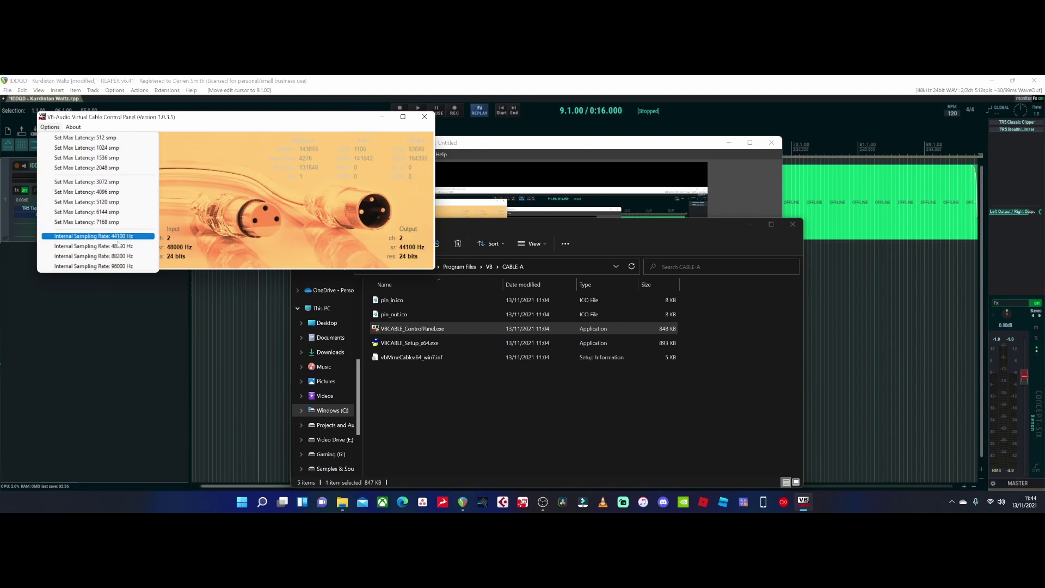
left_click(208, 176)
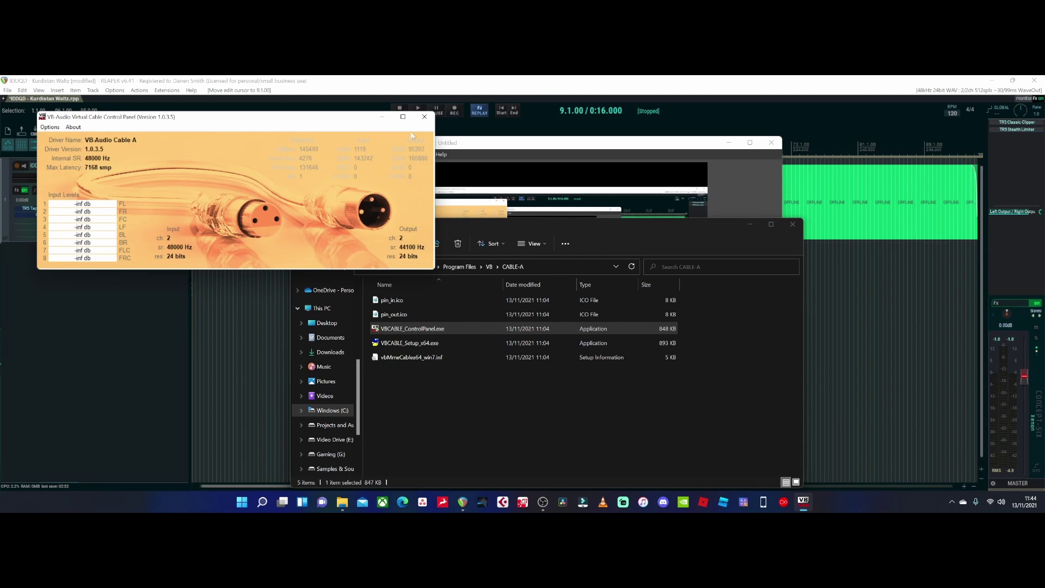
left_click(425, 116)
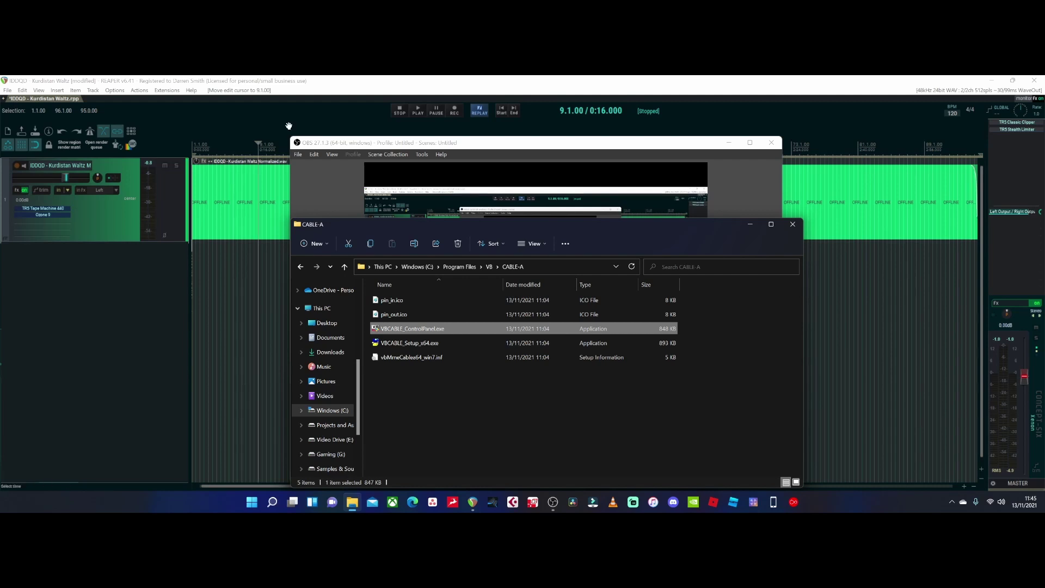
left_click(793, 224)
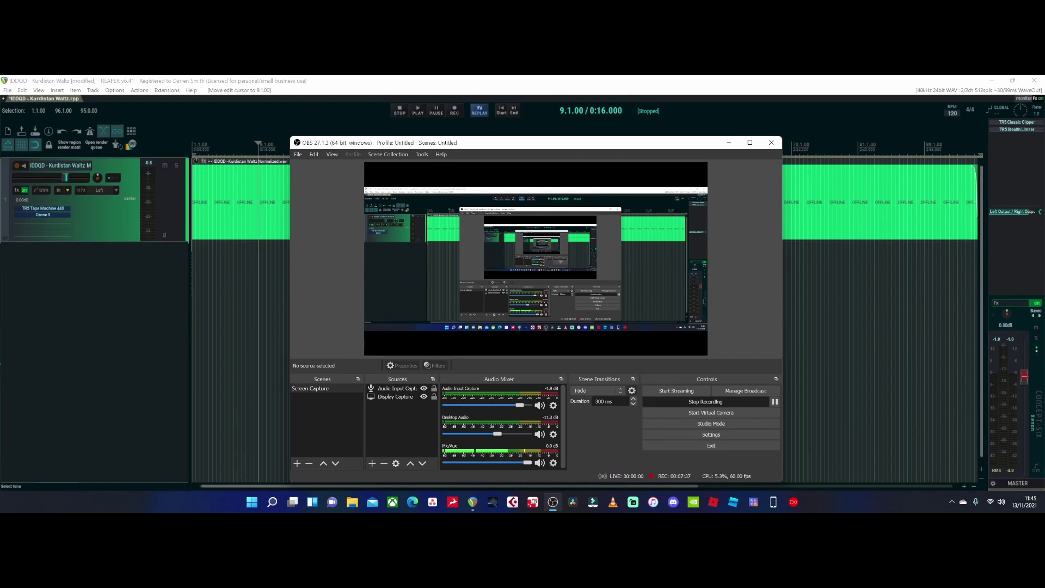
Step: Switch to REAPER, choose WaveOut as the audio system in the audio device preferences, and confirm the preferences
left_click(249, 327)
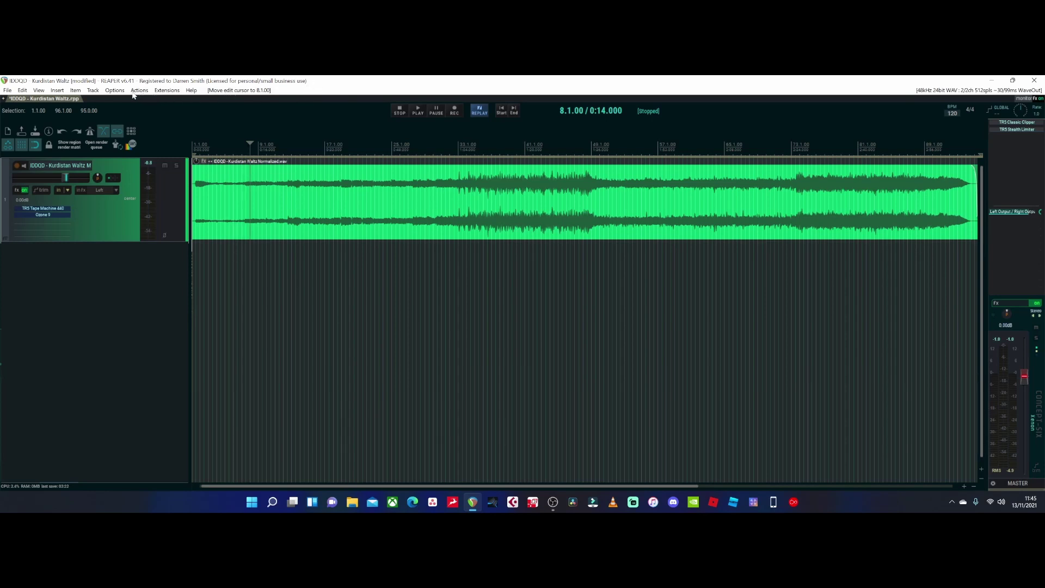
left_click(115, 91)
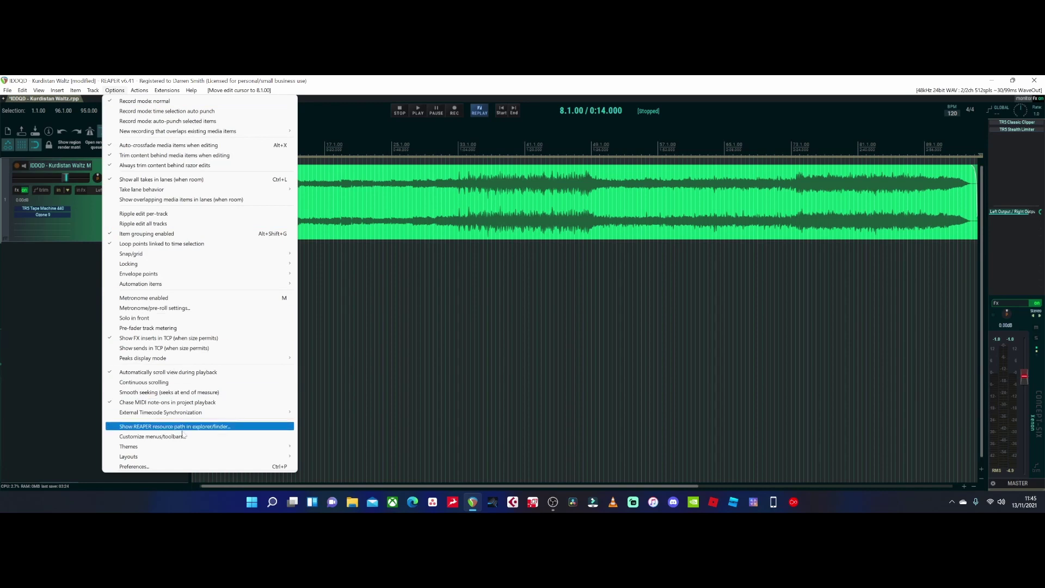
left_click(188, 467)
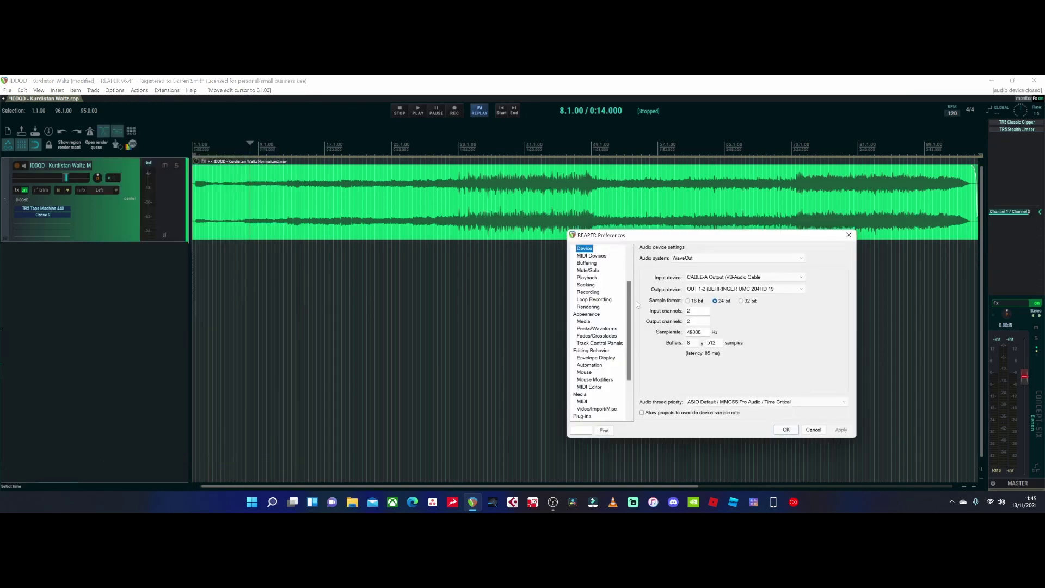
scroll(612, 263, "up", 2)
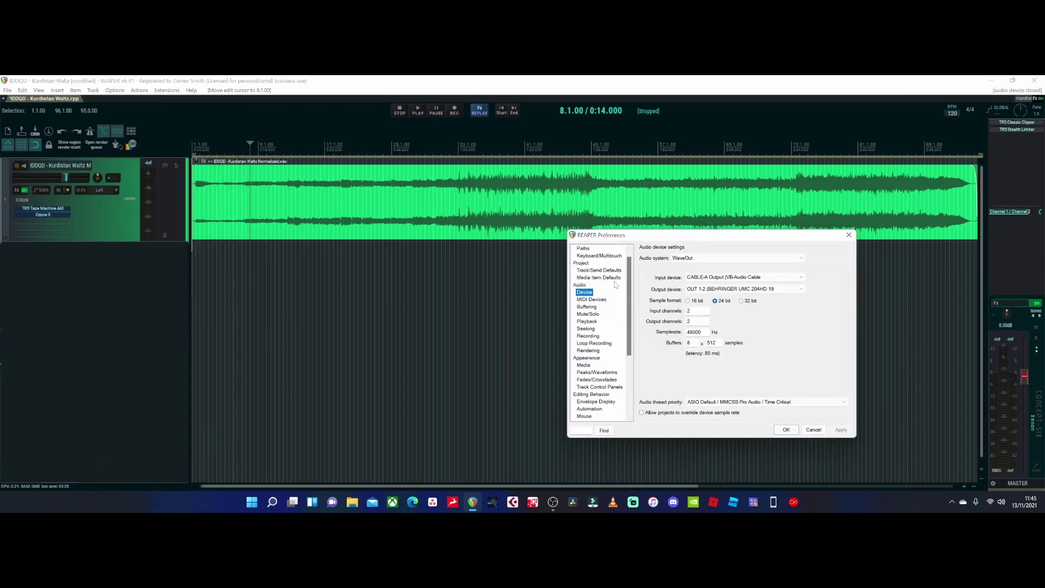
left_click(701, 260)
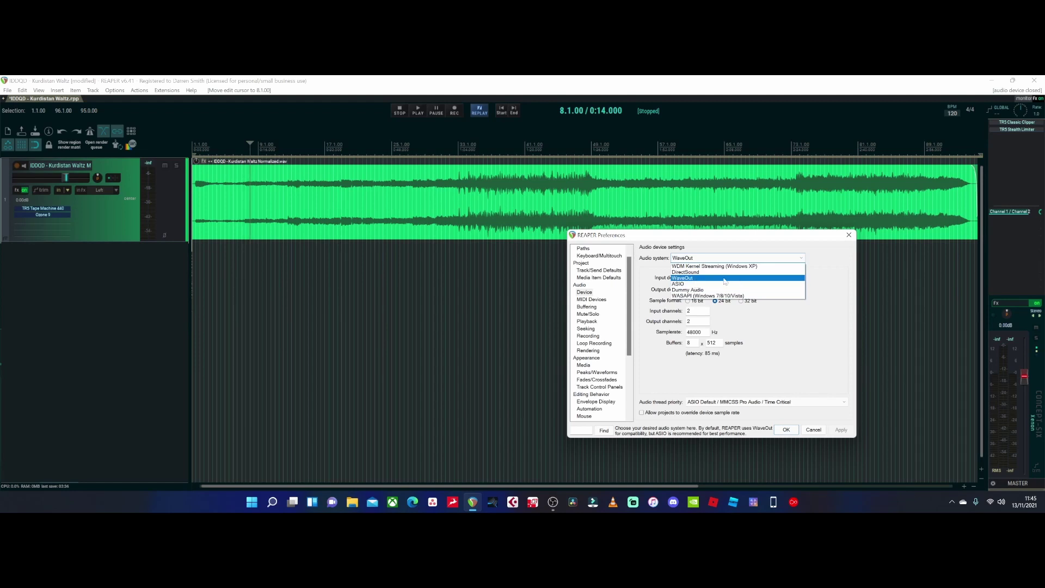
left_click(698, 279)
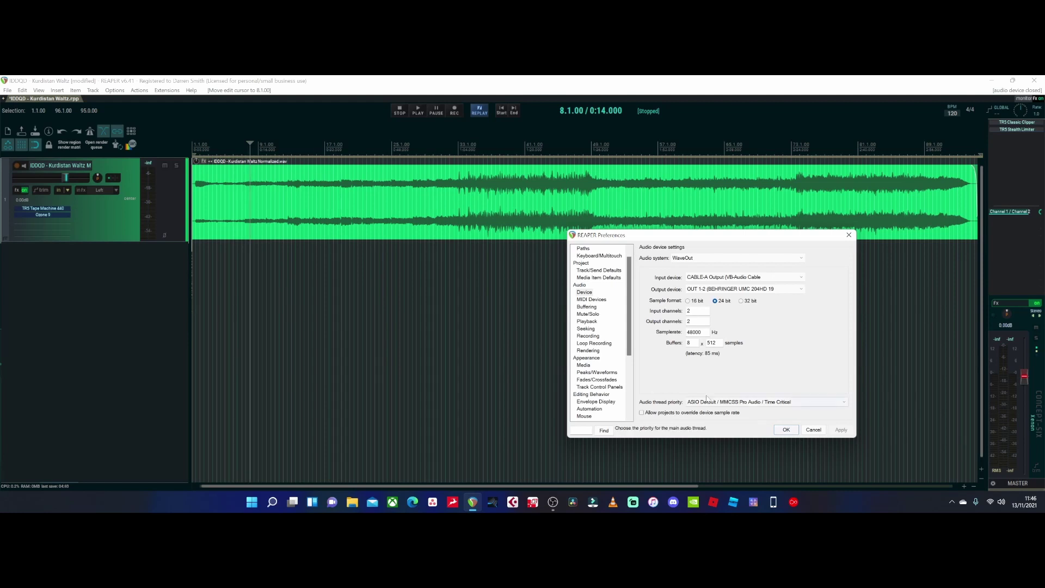
left_click(786, 430)
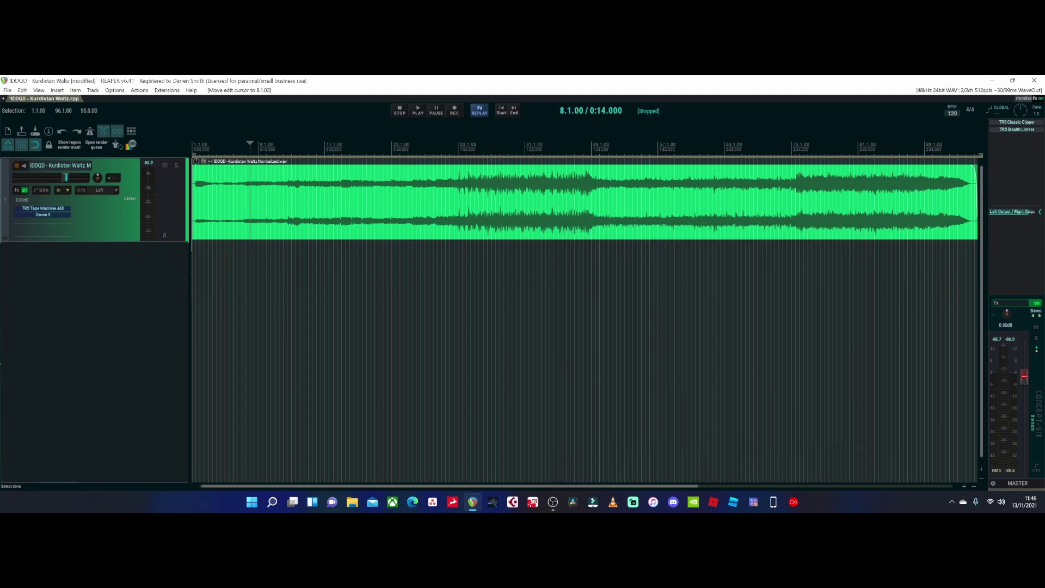
Step: Switch to OBS, select the Audio Input Capture source, and look through the source types that can be added
left_click(553, 501)
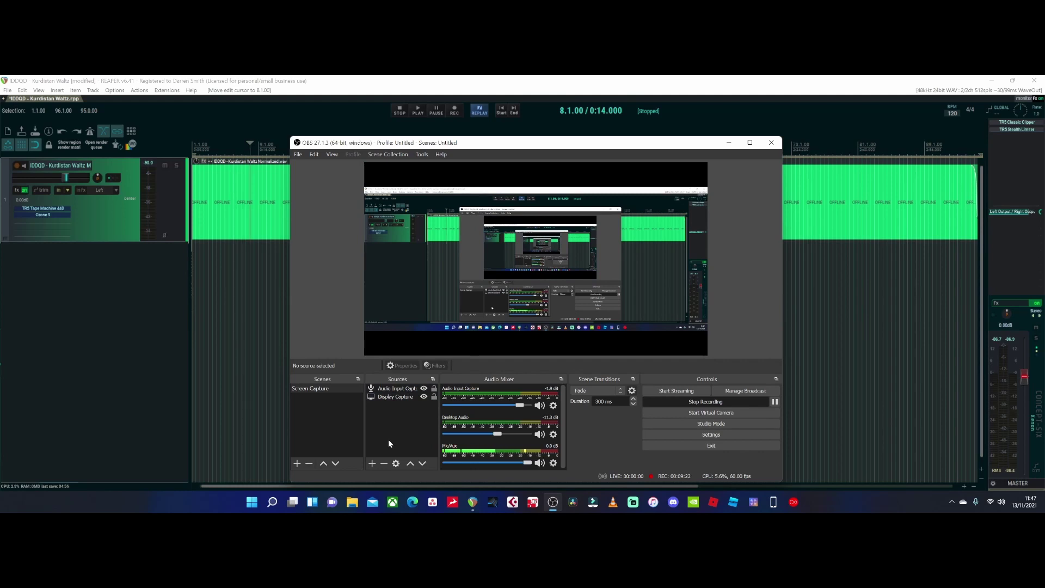
left_click(397, 388)
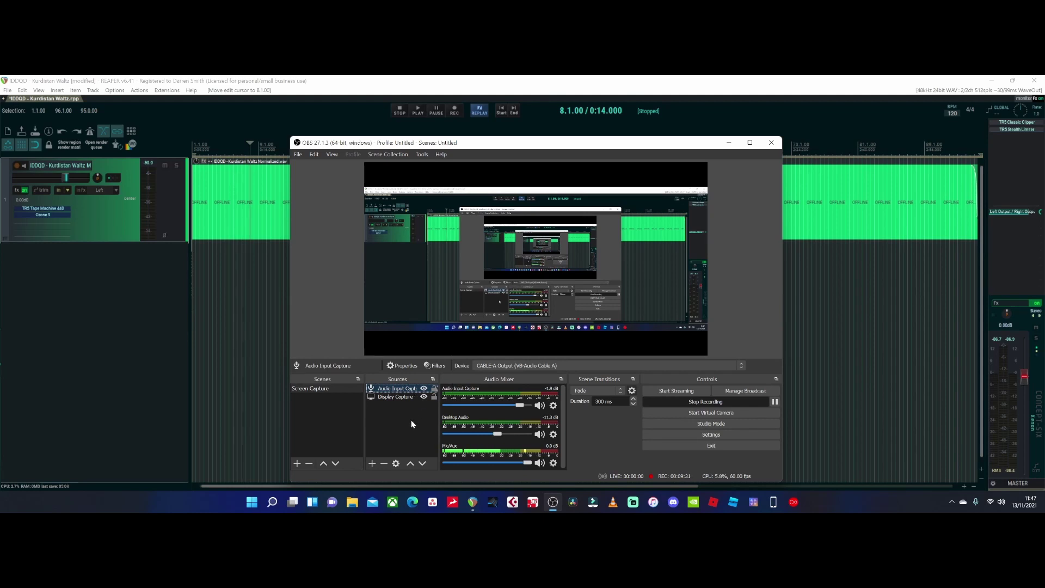
left_click(372, 463)
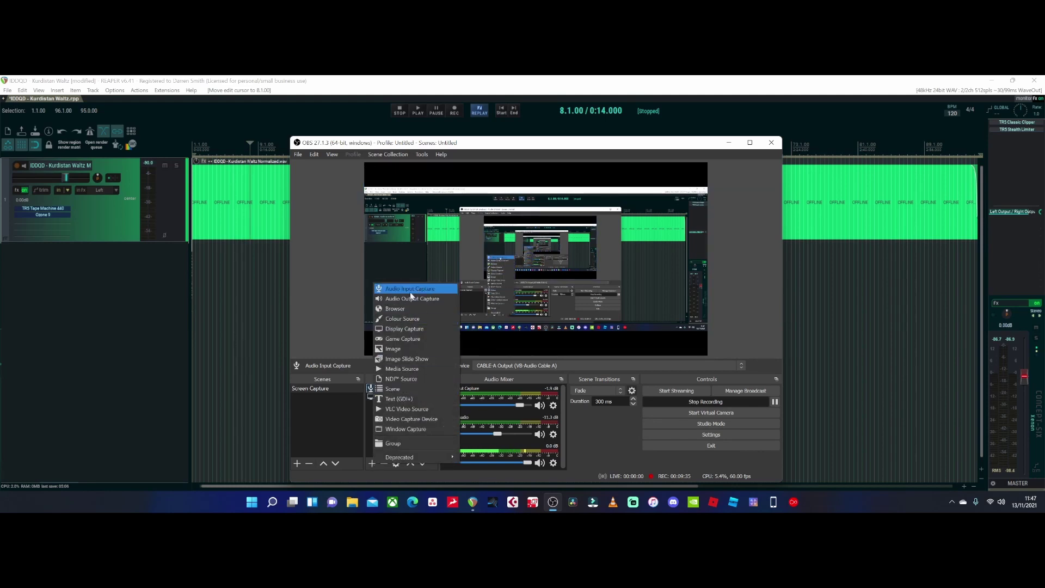
key("Escape")
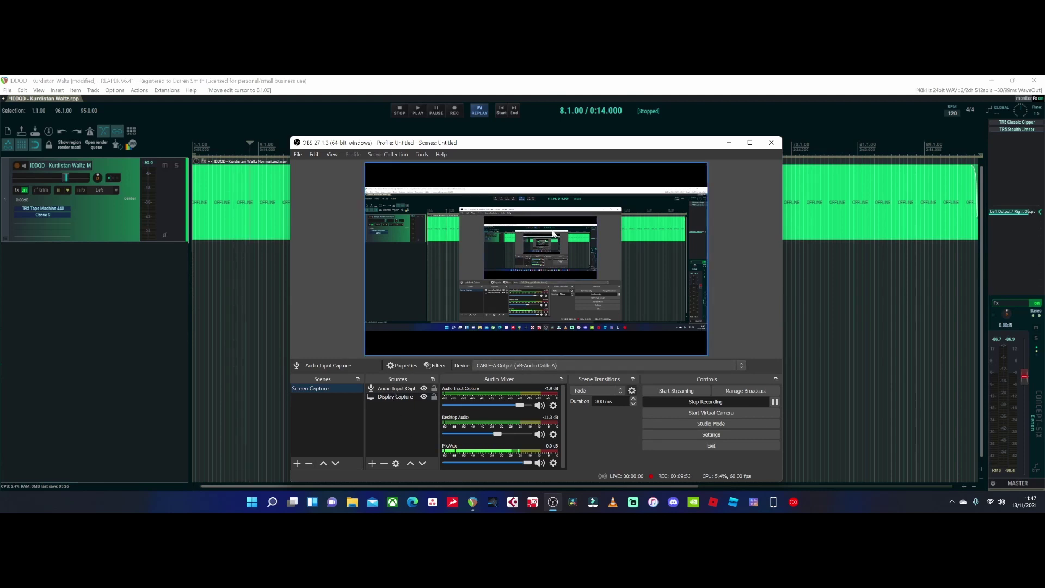
Step: Move the OBS window aside, play the REAPER track from 14.1.00 while checking the OBS mixer levels, and stop playback at 21.1.00
left_click_drag(309, 142, 440, 146)
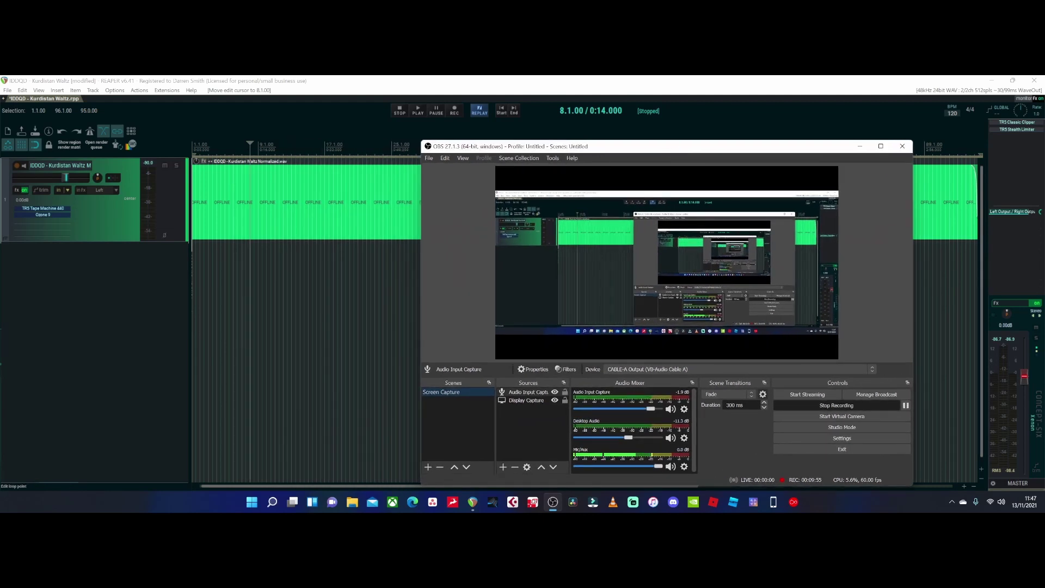
left_click(299, 147)
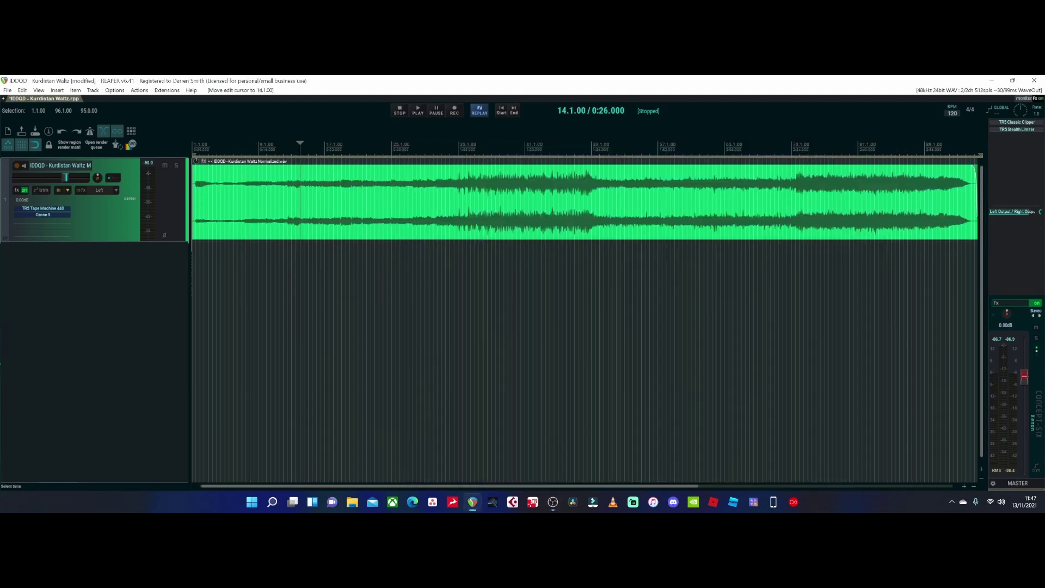
key("space")
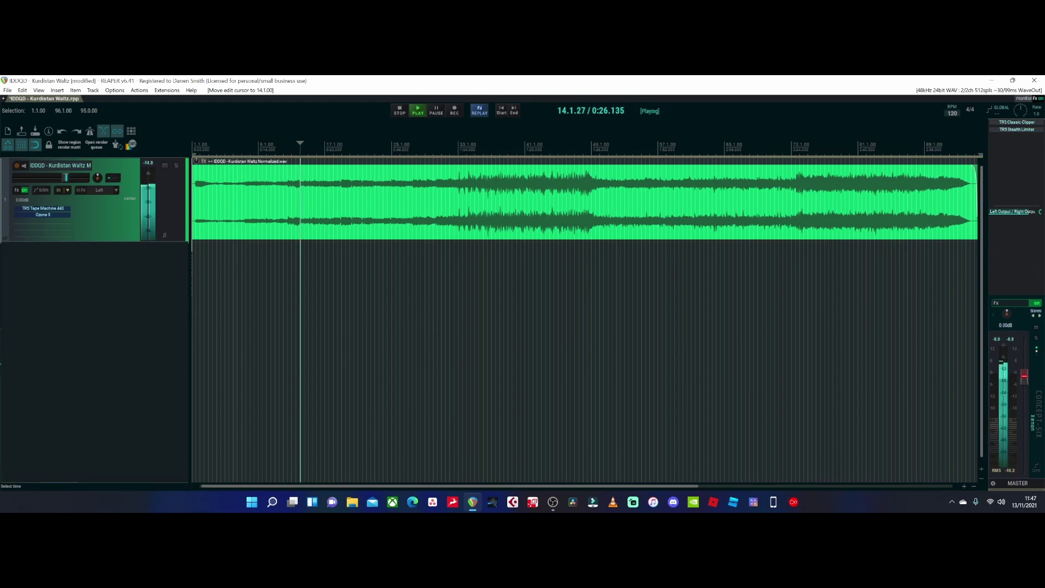
left_click(554, 505)
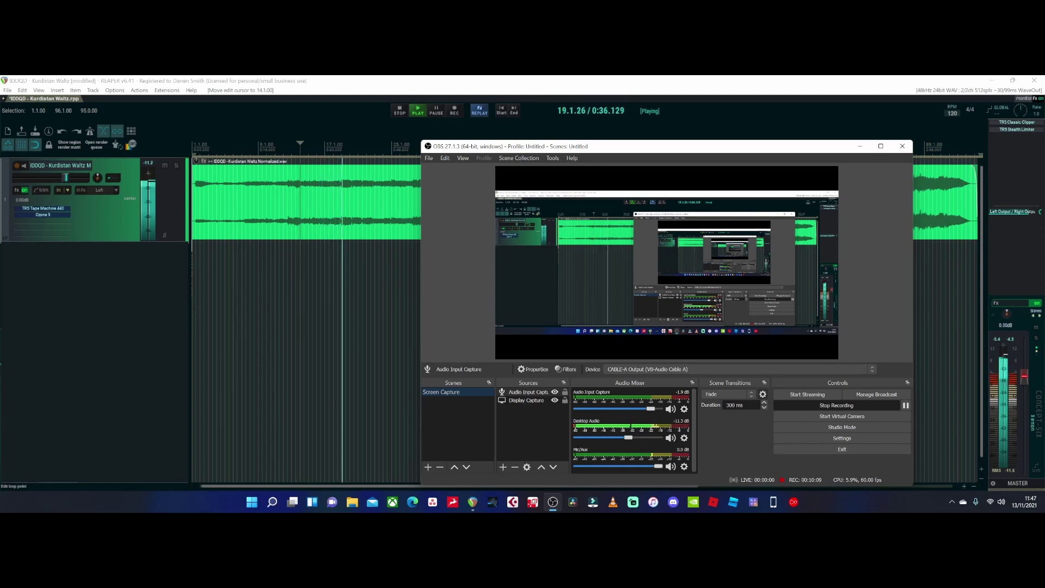
left_click(358, 145)
key("space")
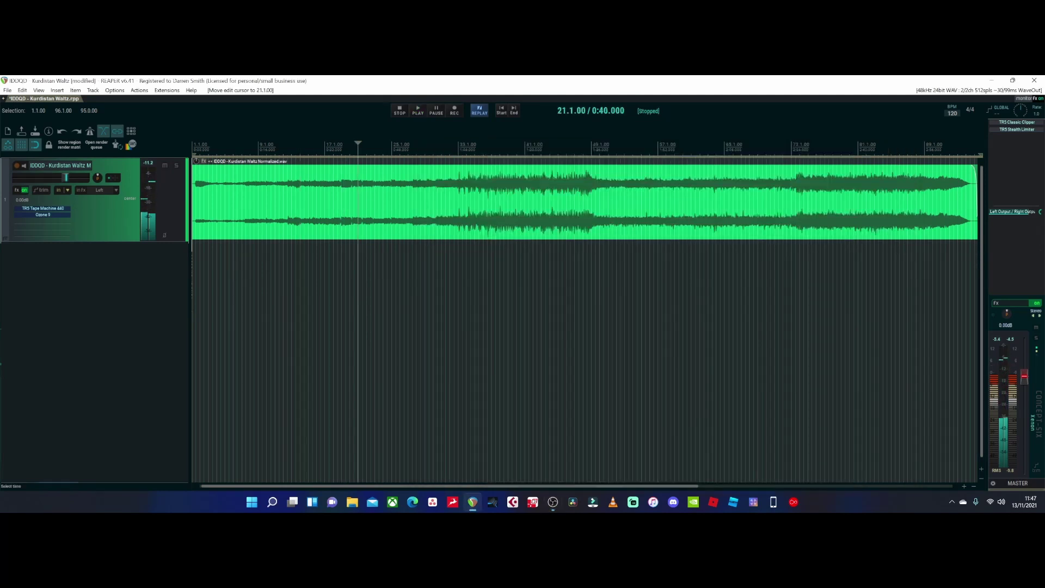
left_click(553, 501)
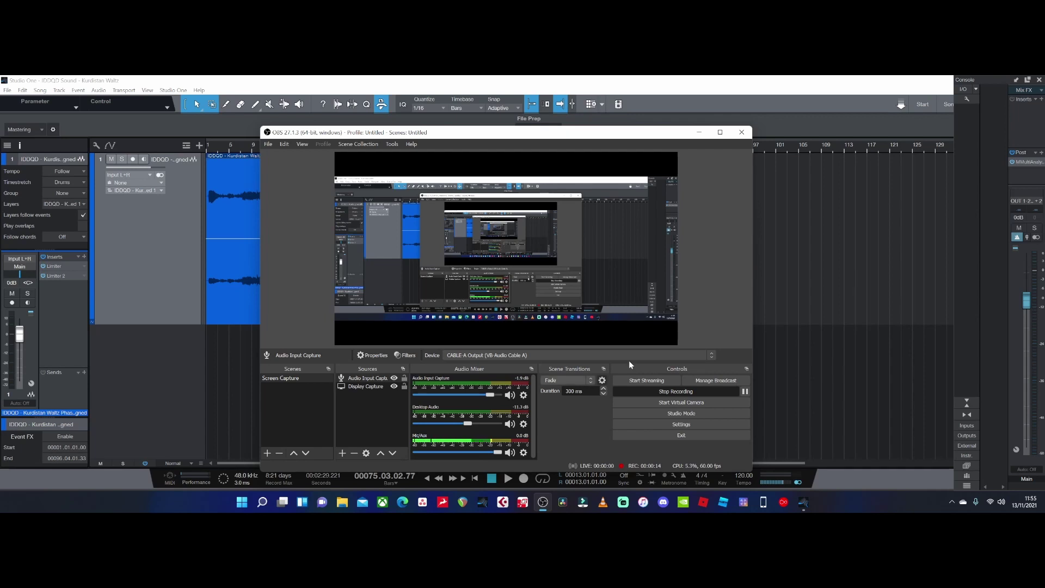
Step: Switch to Studio One and choose Windows Audio as the audio device in the audio setup options
left_click(821, 233)
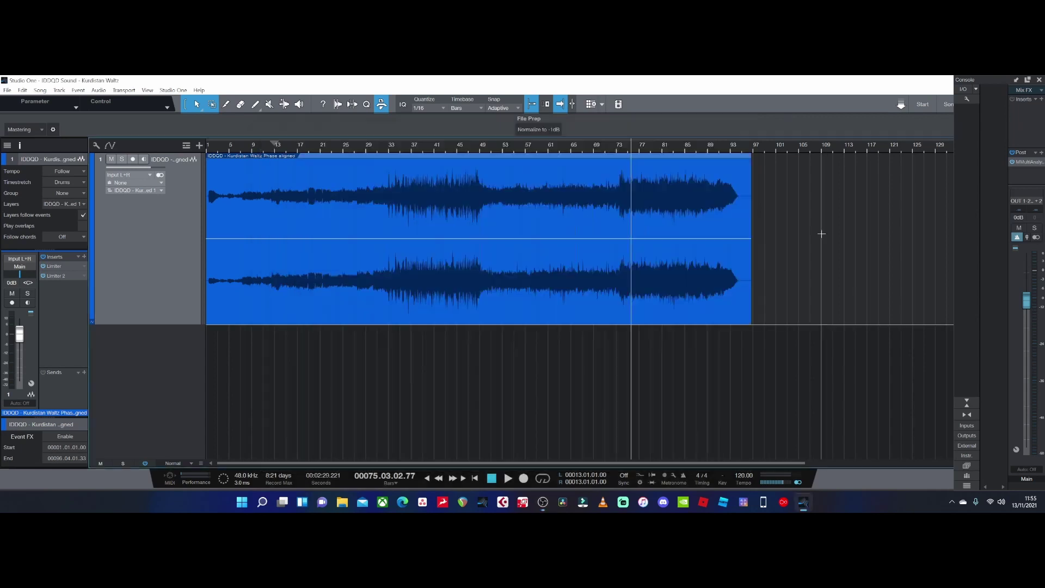
left_click(923, 105)
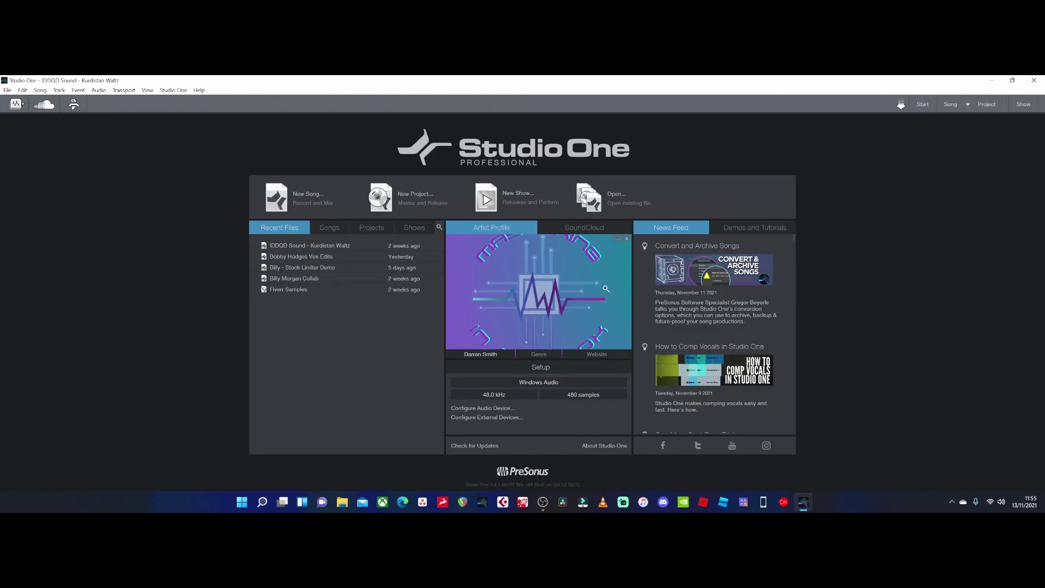
left_click(530, 385)
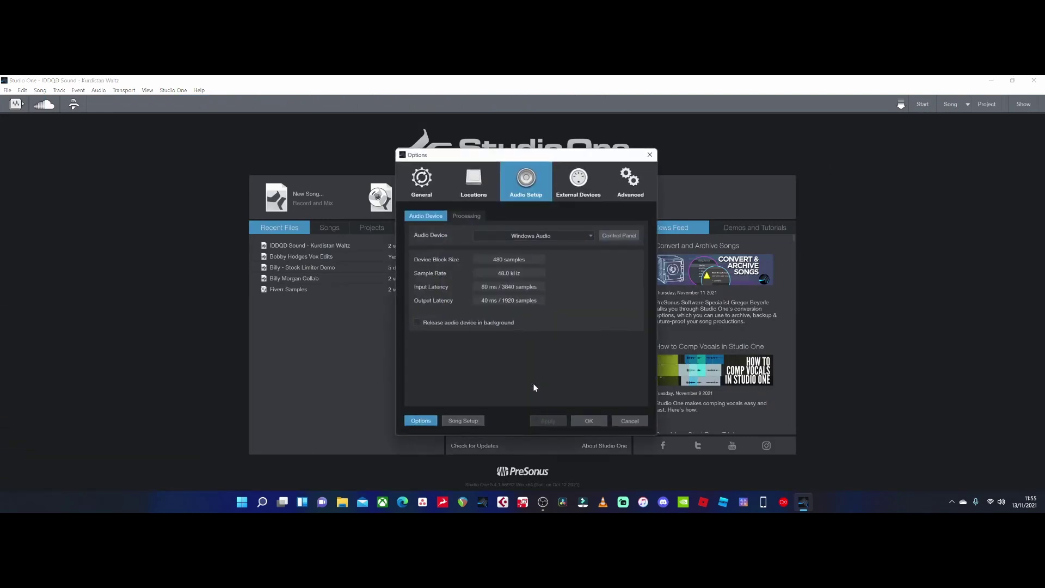
left_click(584, 237)
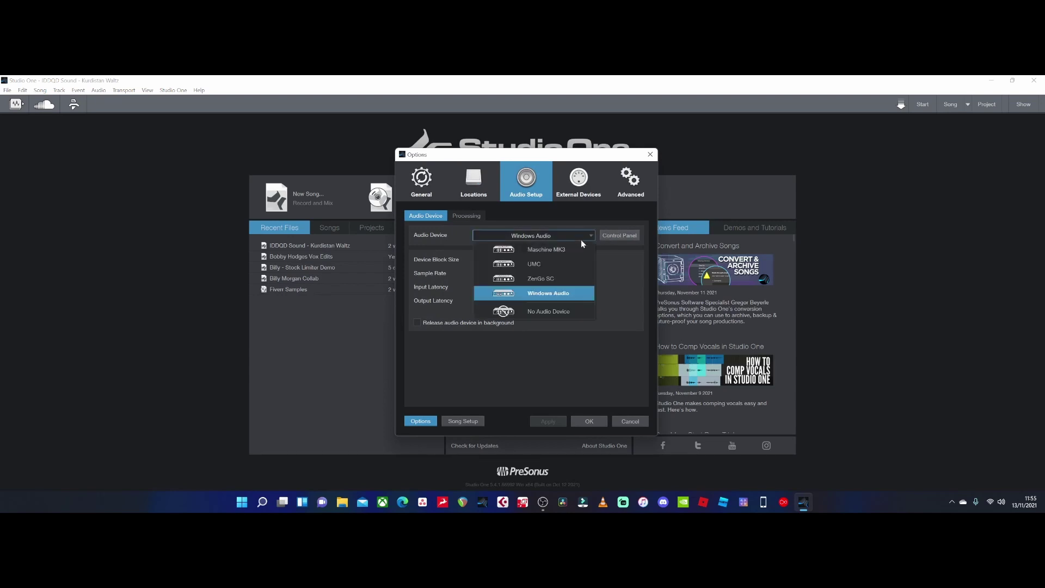
left_click(566, 293)
Step: Choose CABLE-A Output (VB-Audio Cable A) as the Windows Audio recording device and confirm the options
left_click(617, 234)
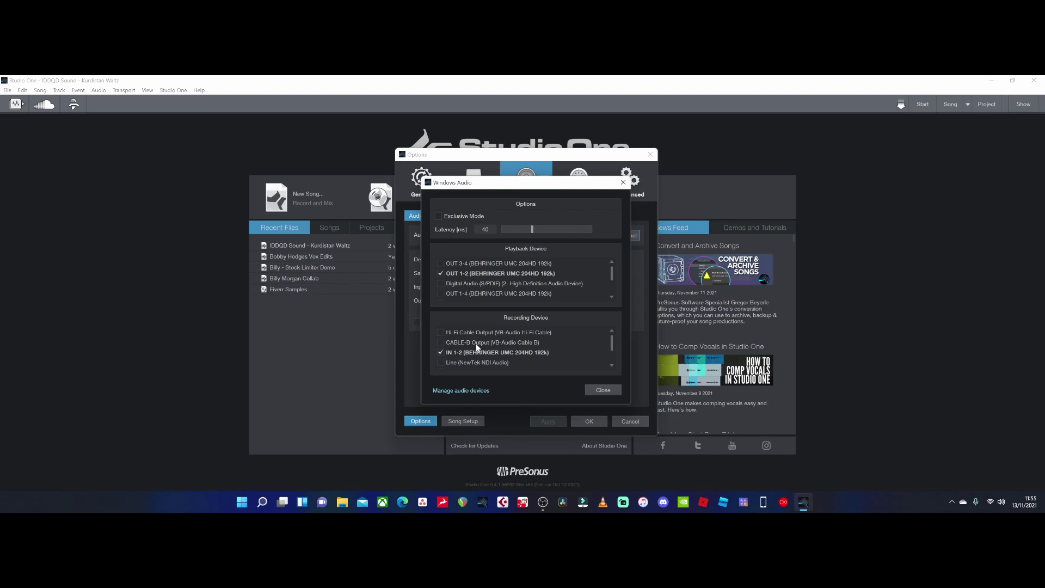
scroll(613, 342, "down", 3)
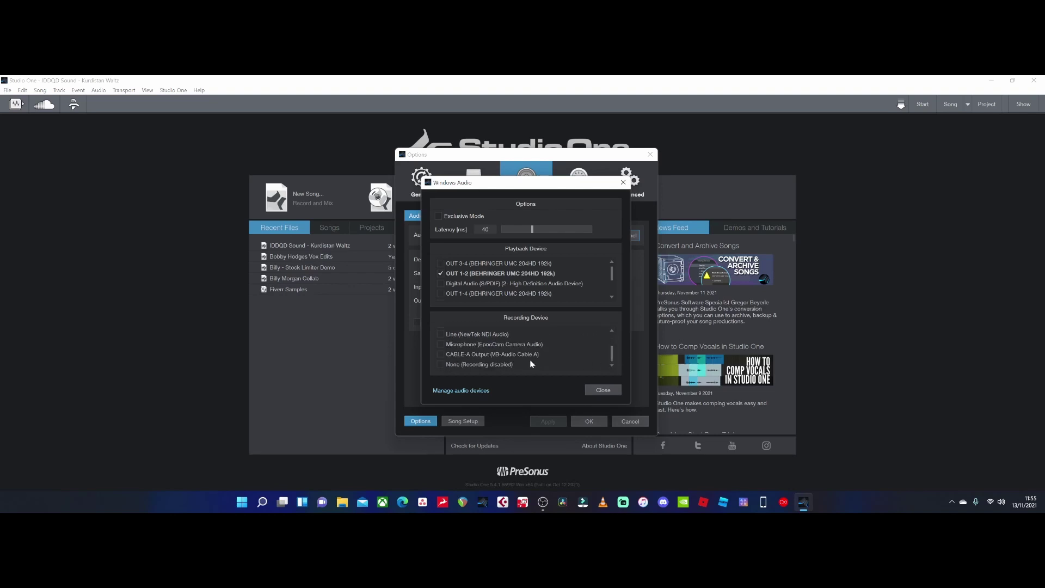
left_click(443, 355)
left_click(598, 391)
left_click(587, 417)
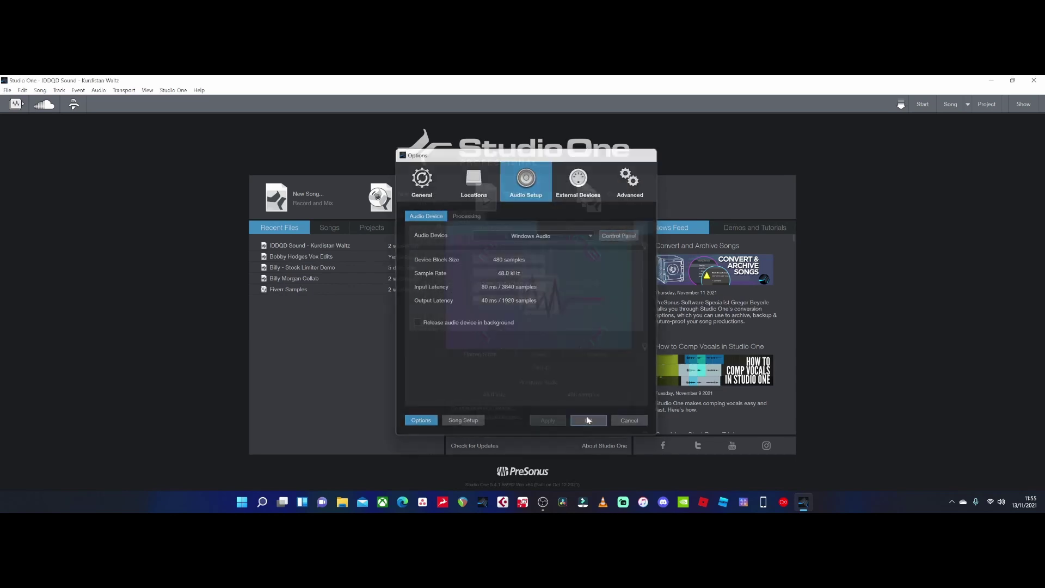
Step: Return to the Kurdistan Waltz song, play it from bar 20, check the OBS mixer levels, and move playback to about bar 8
left_click(951, 104)
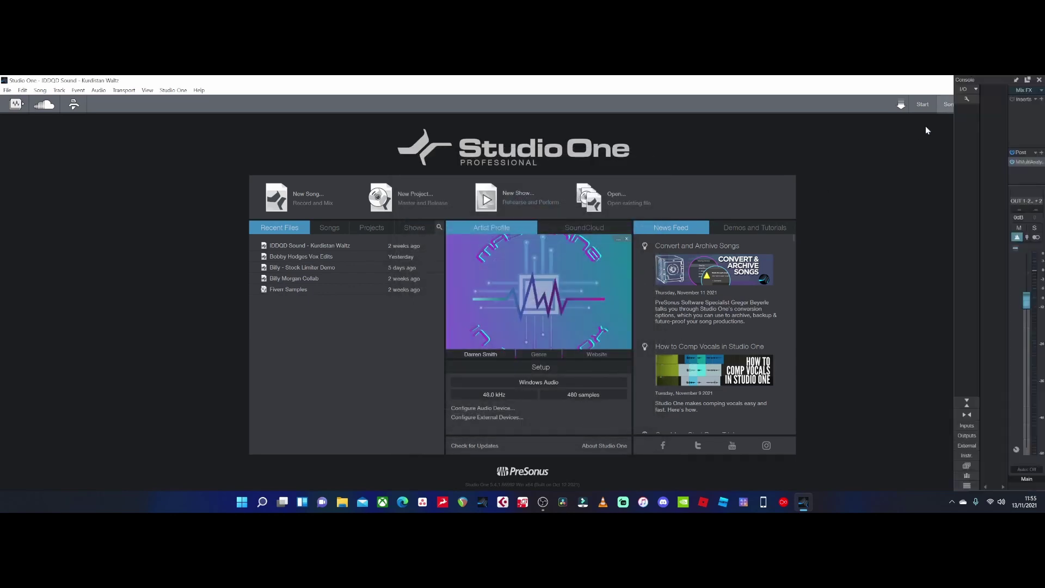
left_click(313, 146)
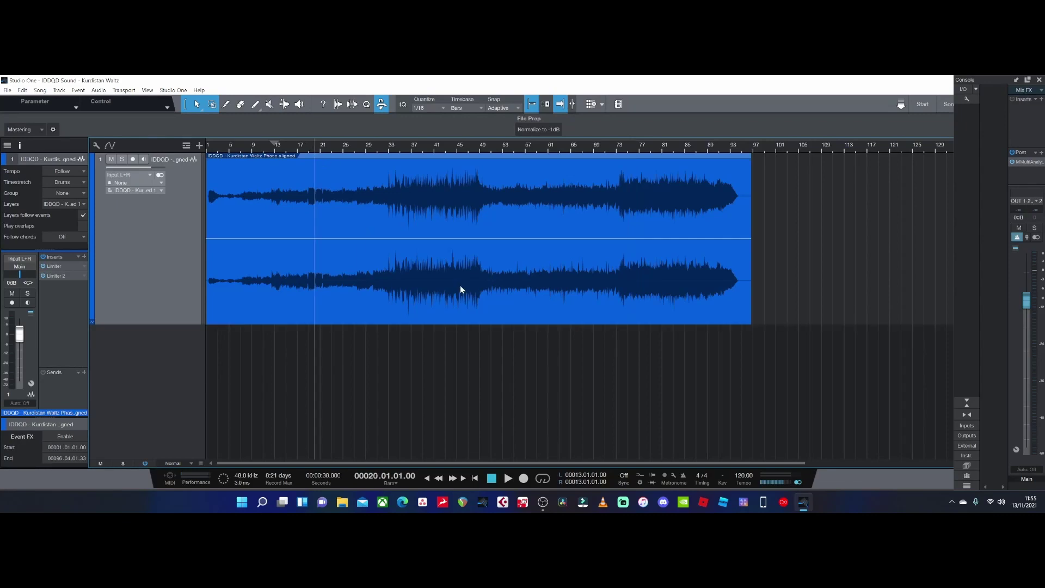
key("space")
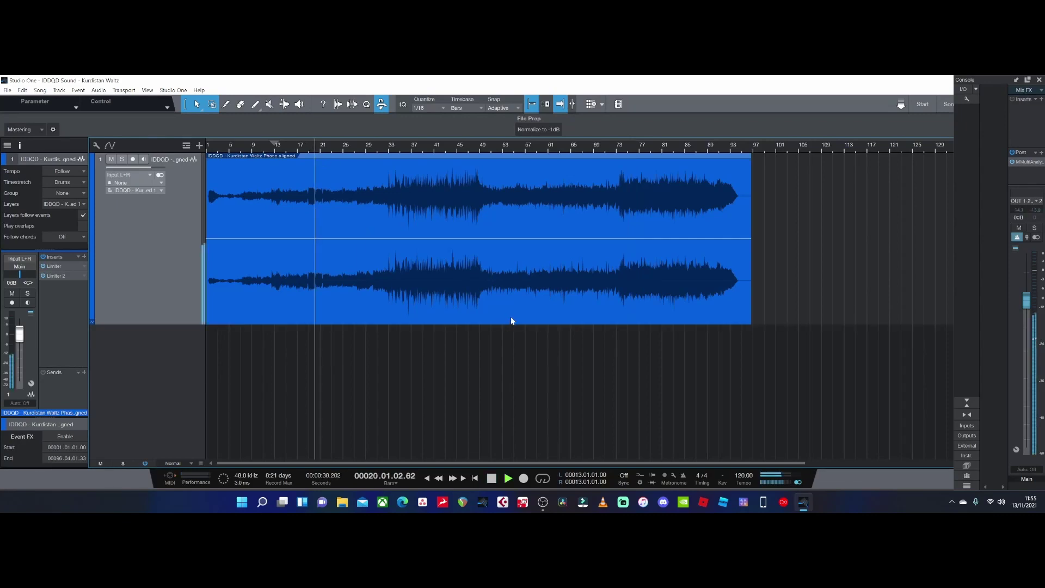
left_click(543, 502)
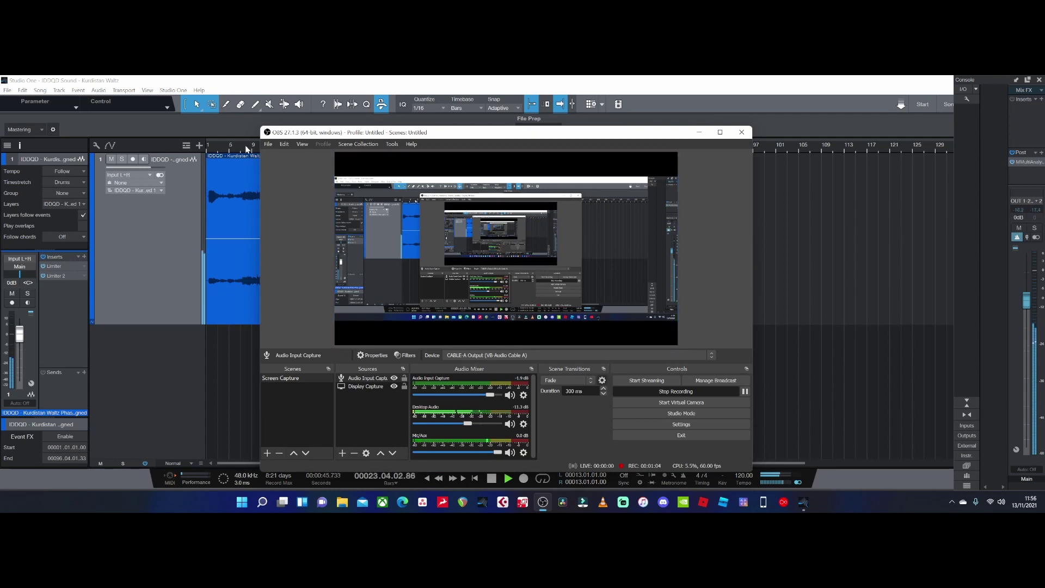
left_click(247, 145)
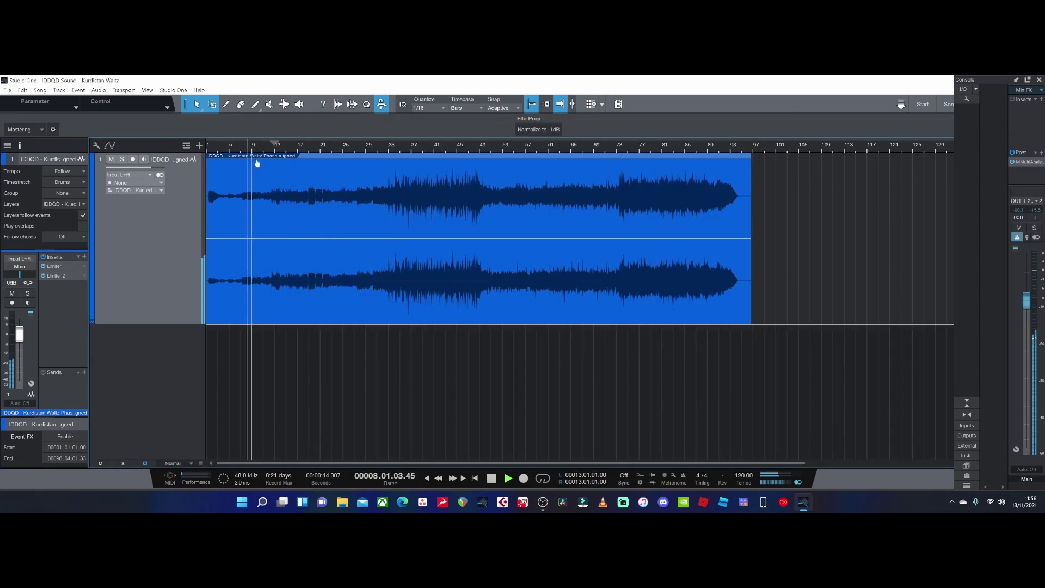
Step: Switch to OBS, check the Audio Monitor filter and the available filter types for Audio Input Capture, and close the filters window
left_click(544, 503)
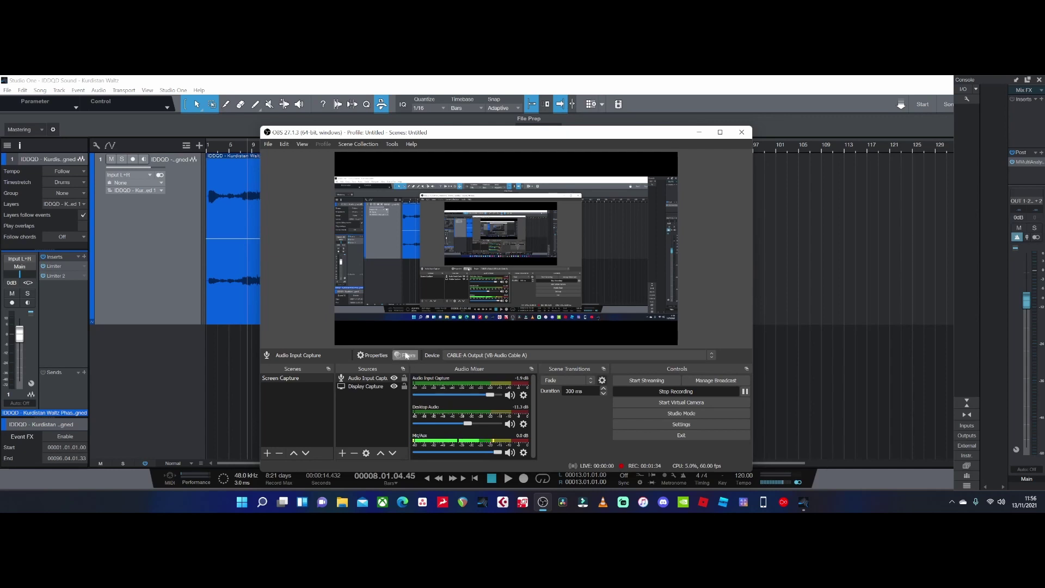
left_click(404, 356)
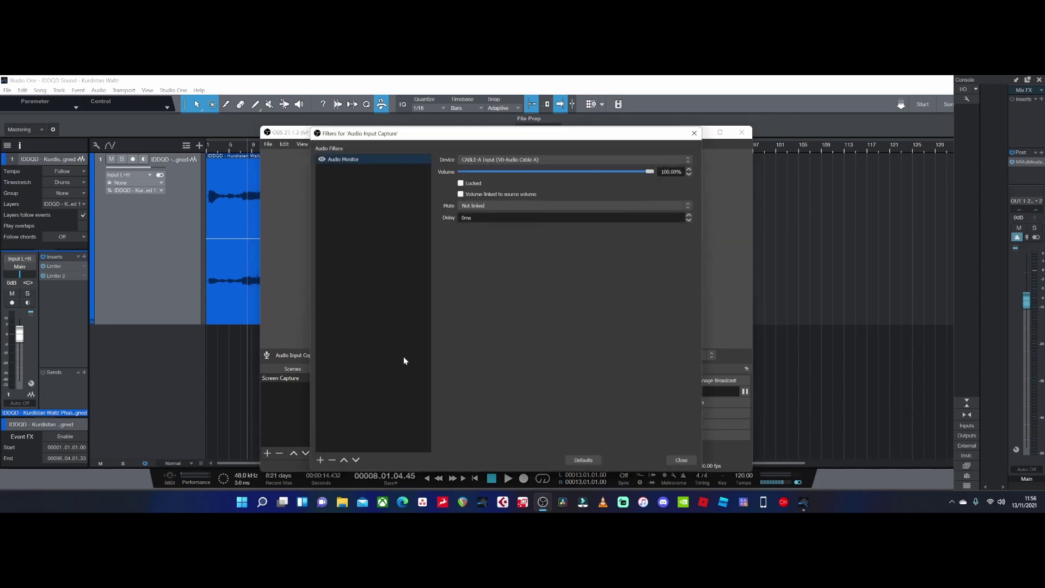
left_click(319, 461)
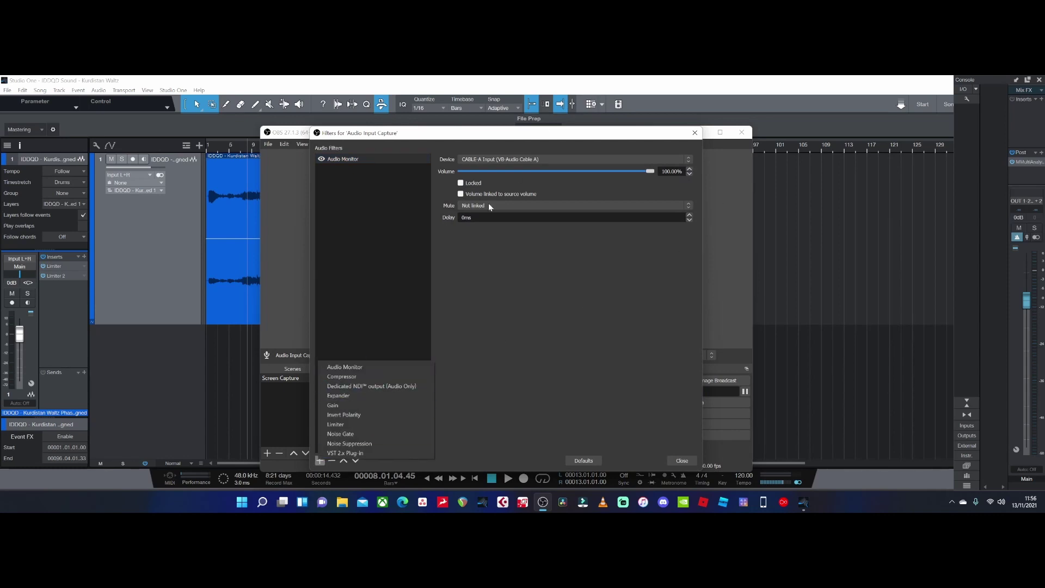
left_click(399, 248)
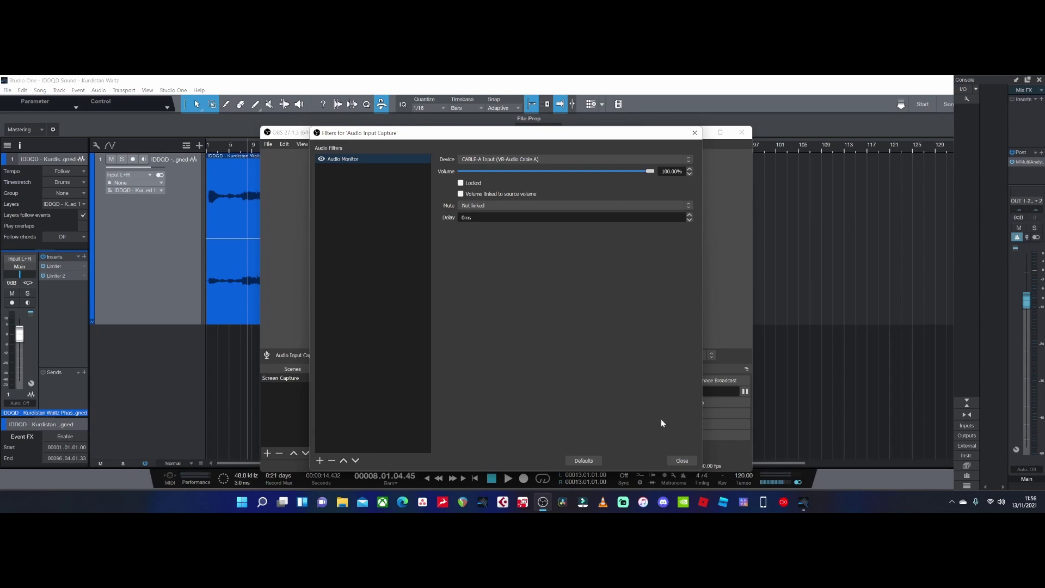
left_click(679, 461)
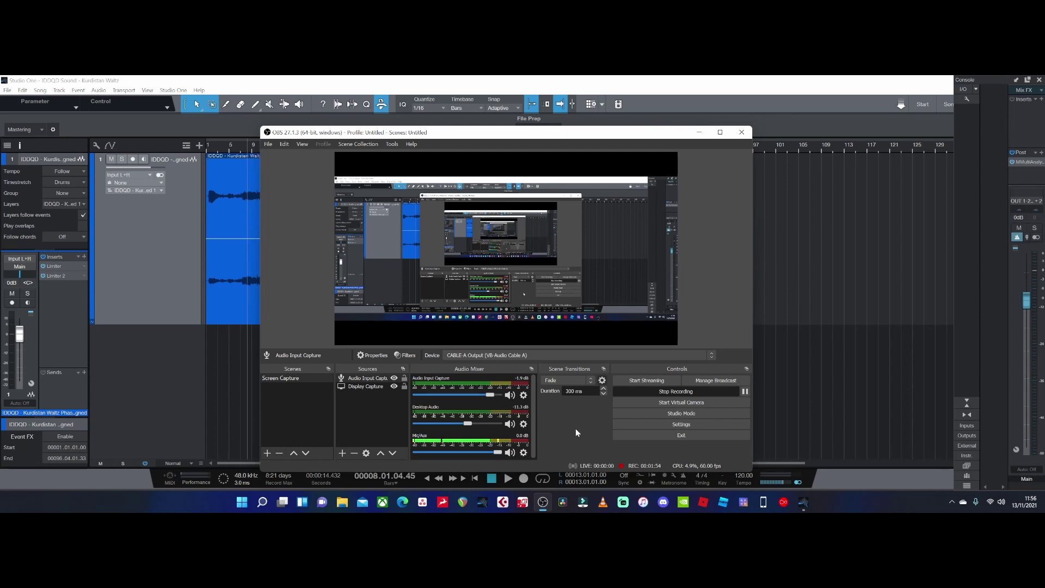
Step: Look through the monitoring device options in the OBS audio settings, keep Default, and close the settings
left_click(681, 427)
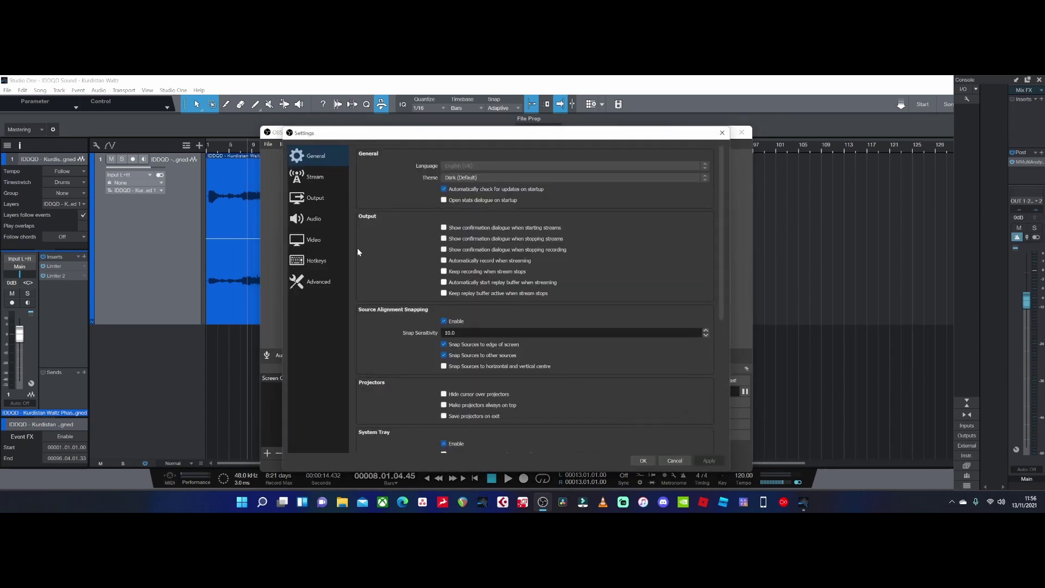
left_click(320, 218)
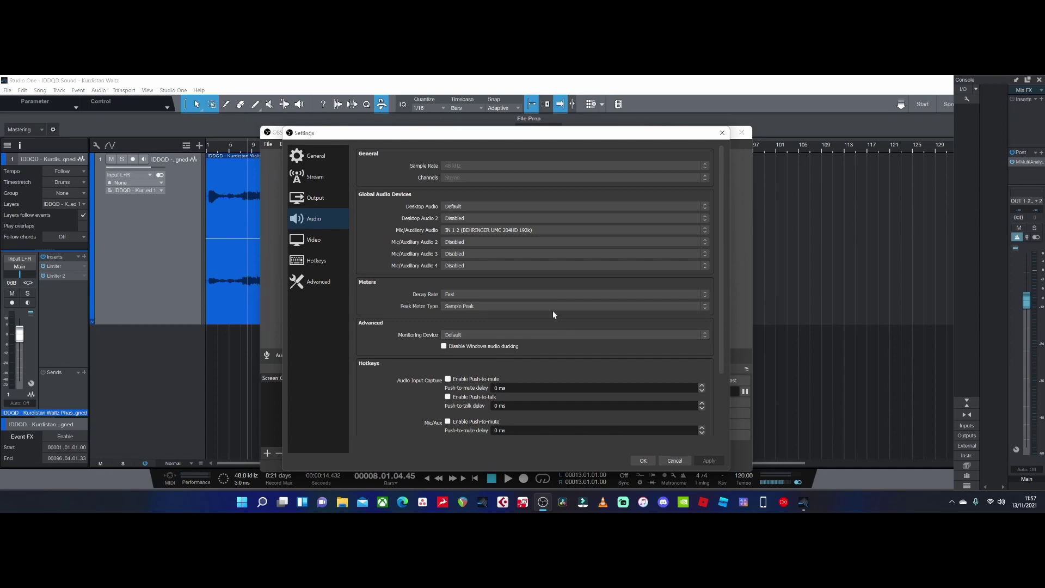
left_click(472, 335)
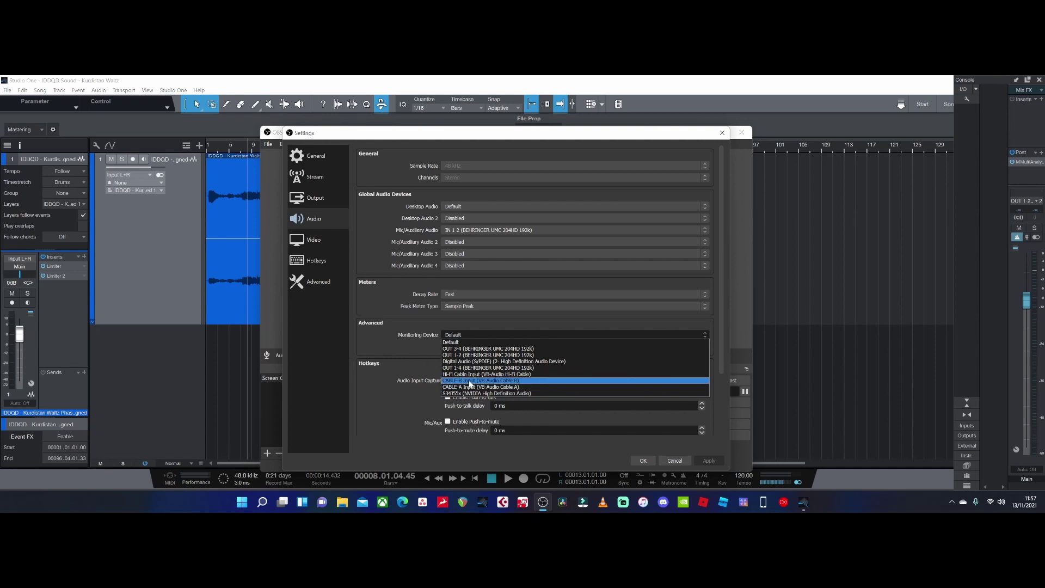
left_click(413, 351)
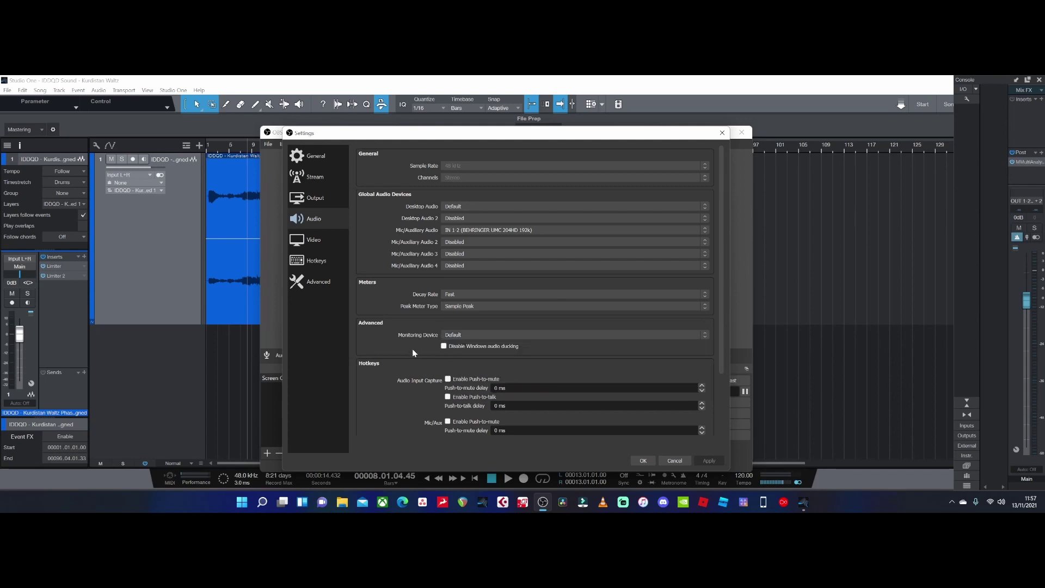
left_click(650, 463)
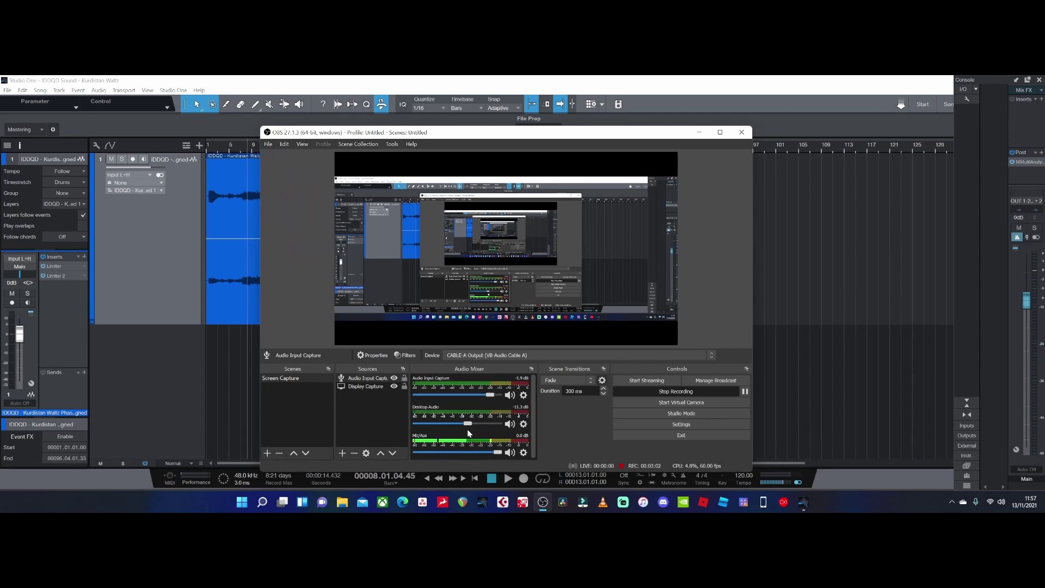
Step: Reopen the OBS audio settings to examine the Mic/Auxiliary Audio device
left_click(670, 424)
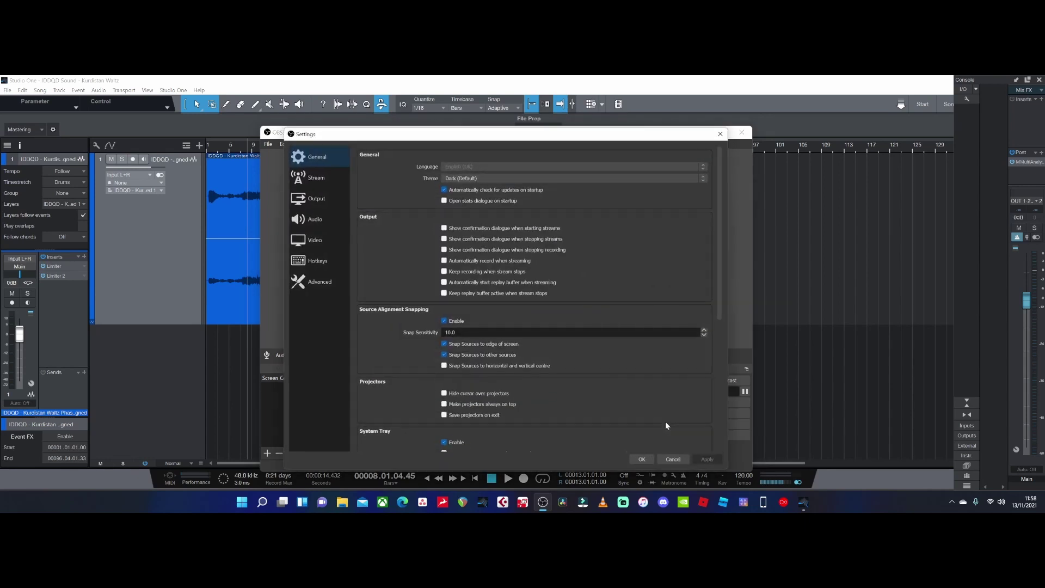
left_click(311, 218)
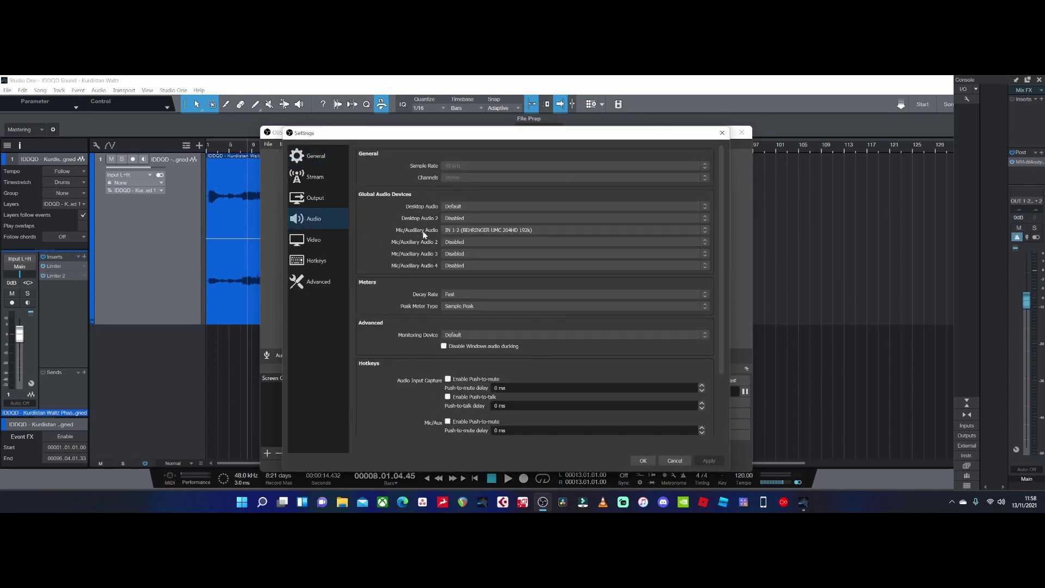